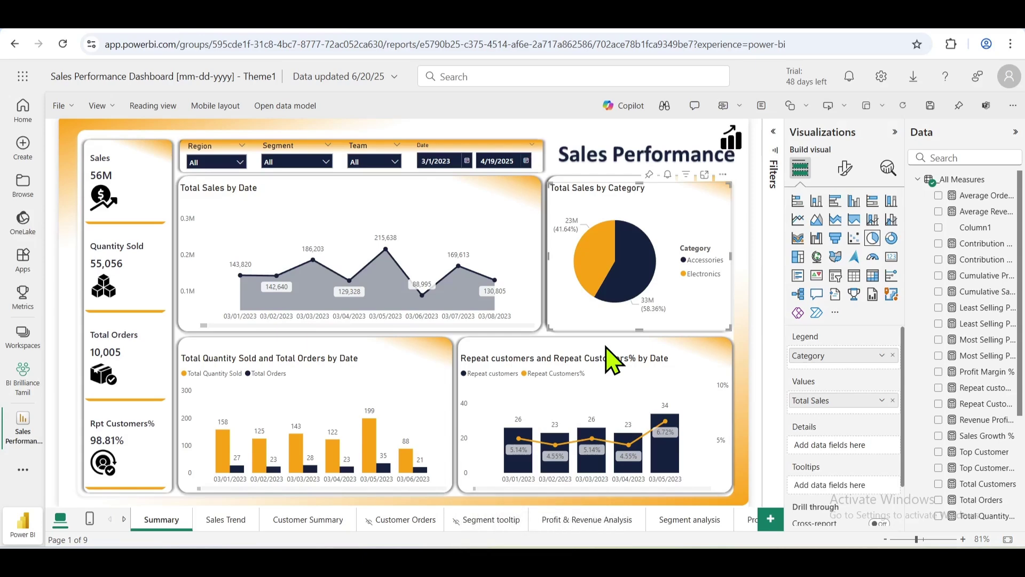
Step: Open the Sales Trend page and look at its page options, including the Move to choices
{"action": "left_click", "coordinate": [218, 526]}
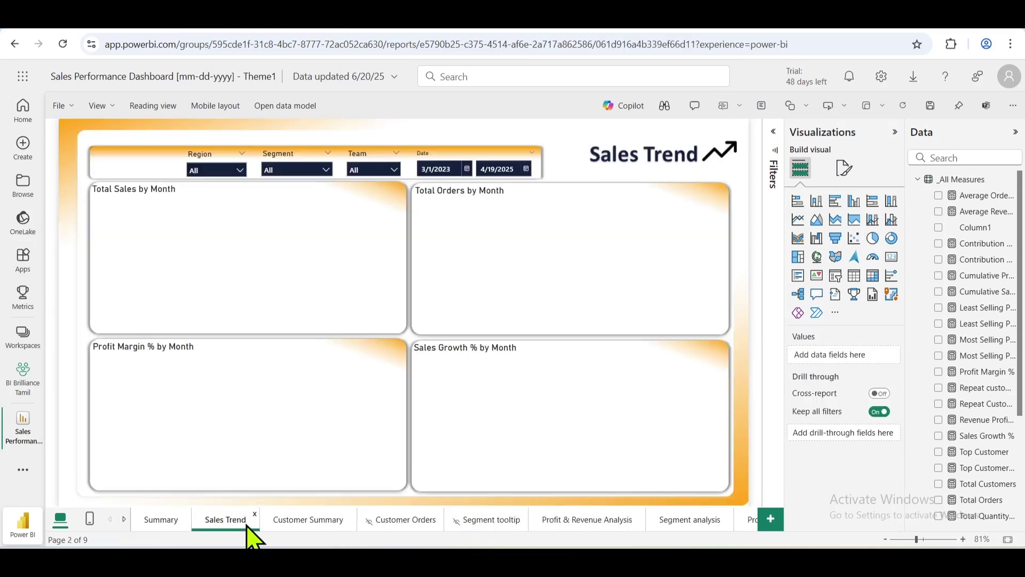
{"action": "right_click", "coordinate": [228, 524]}
{"action": "mouse_move", "coordinate": [297, 514]}
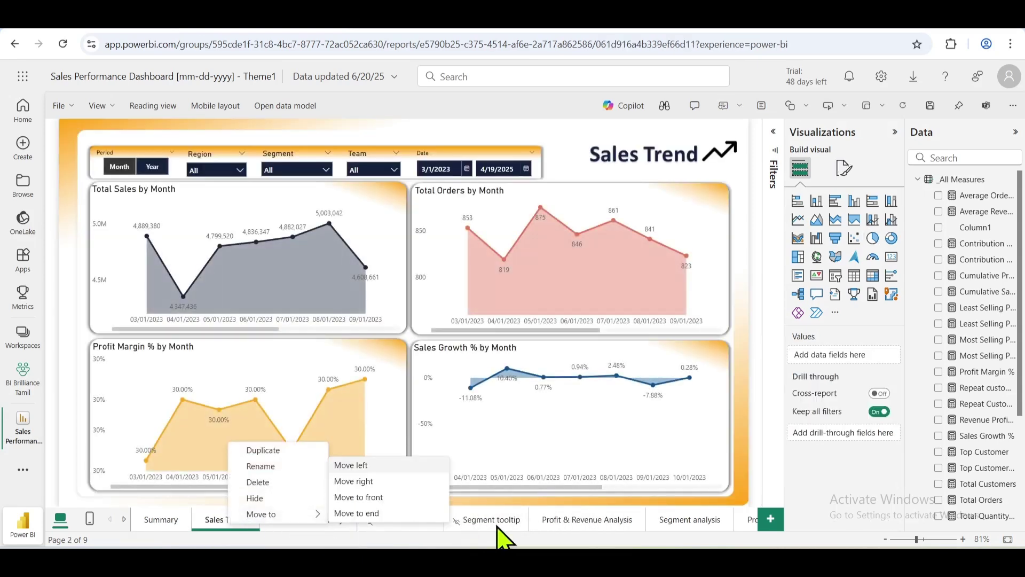
Step: Open the Segment analysis page, check the page formatting options, return to the visual-building options and collapse the _All Measures table
{"action": "left_click", "coordinate": [710, 523]}
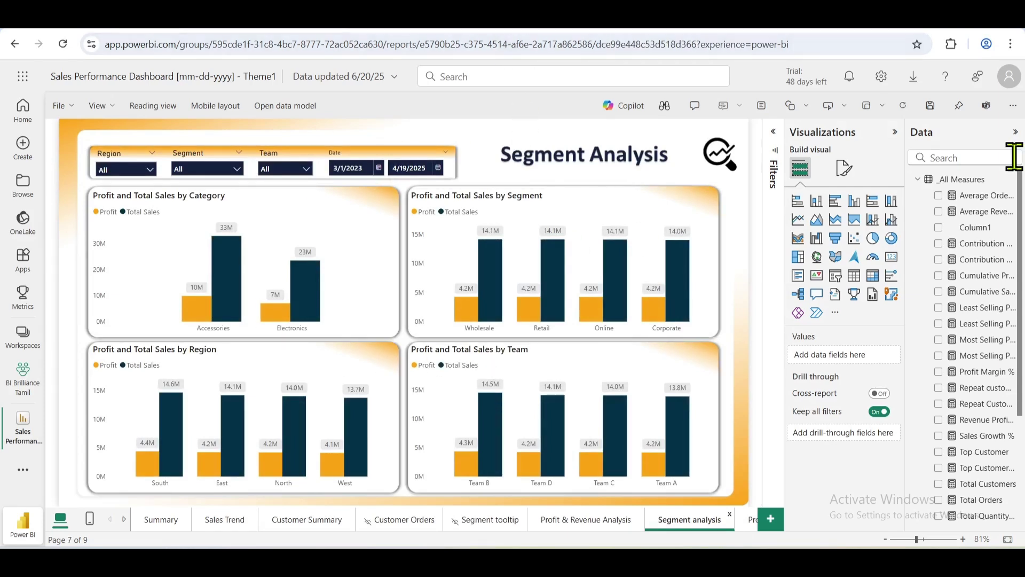
{"action": "left_click", "coordinate": [844, 170]}
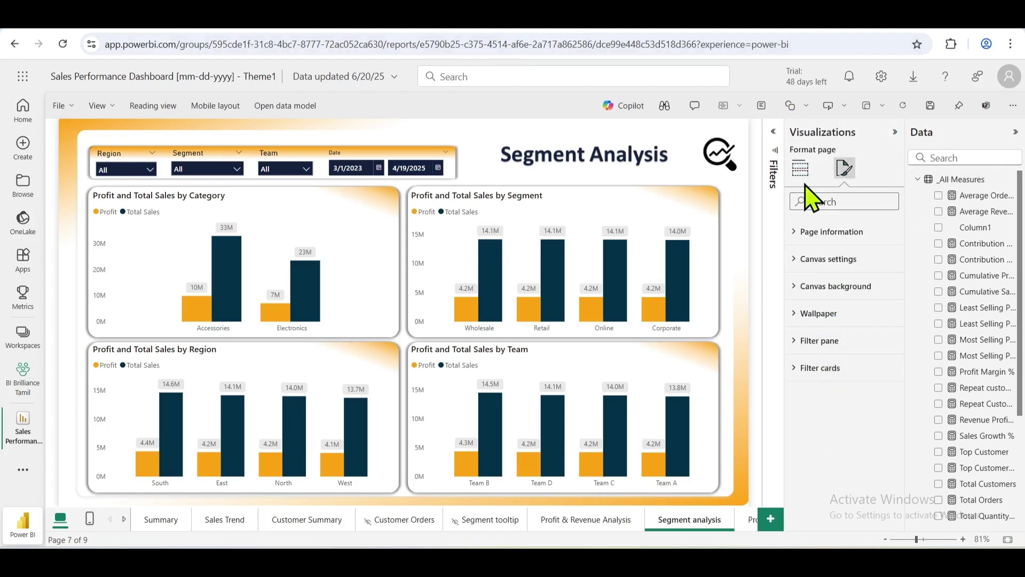
{"action": "left_click", "coordinate": [800, 169]}
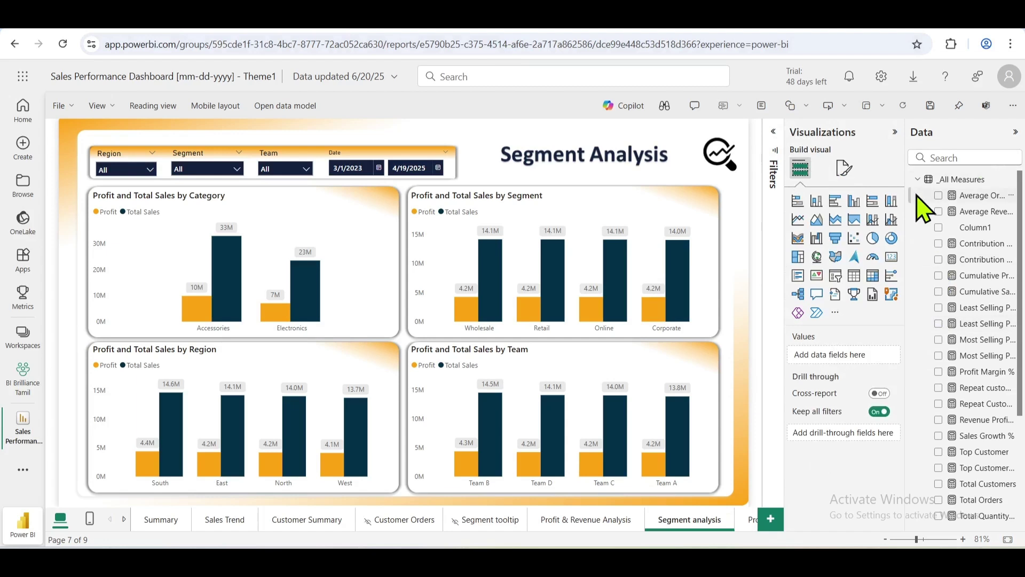
{"action": "left_click", "coordinate": [917, 179]}
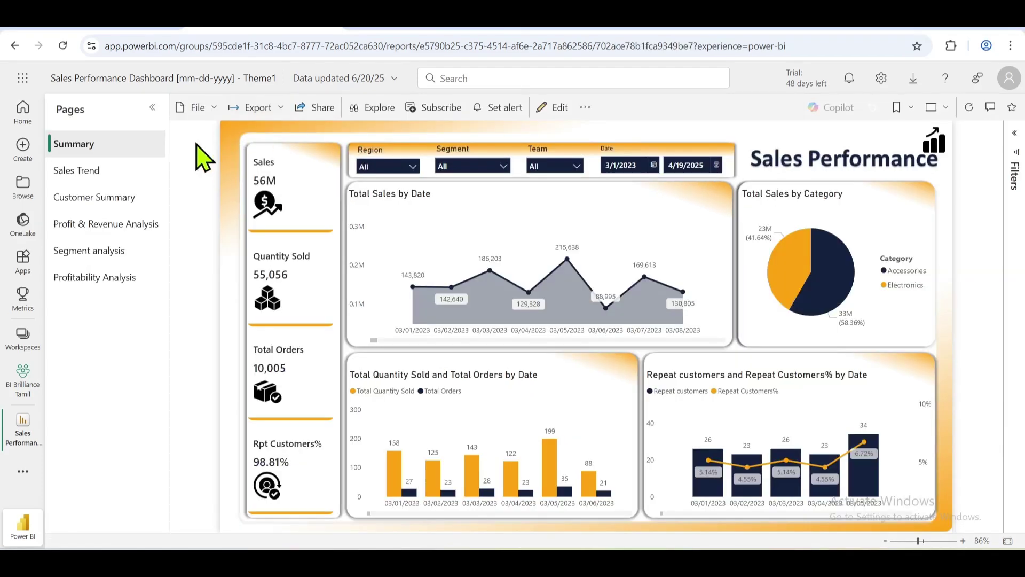
Step: Look over the report's file commands, including the Embed report choices, and its available export formats
{"action": "left_click", "coordinate": [209, 112]}
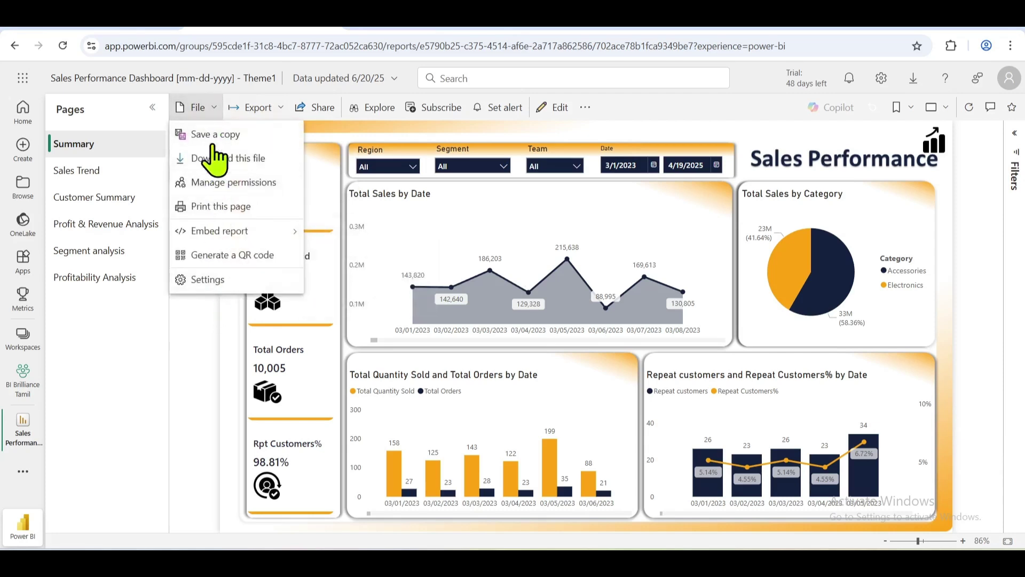
{"action": "mouse_move", "coordinate": [229, 216]}
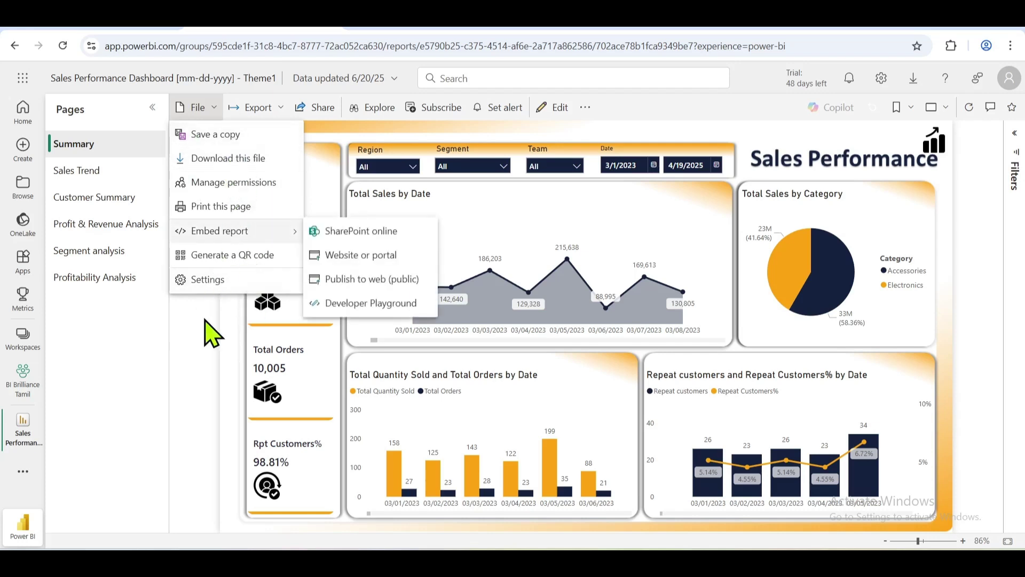
{"action": "left_click", "coordinate": [278, 108]}
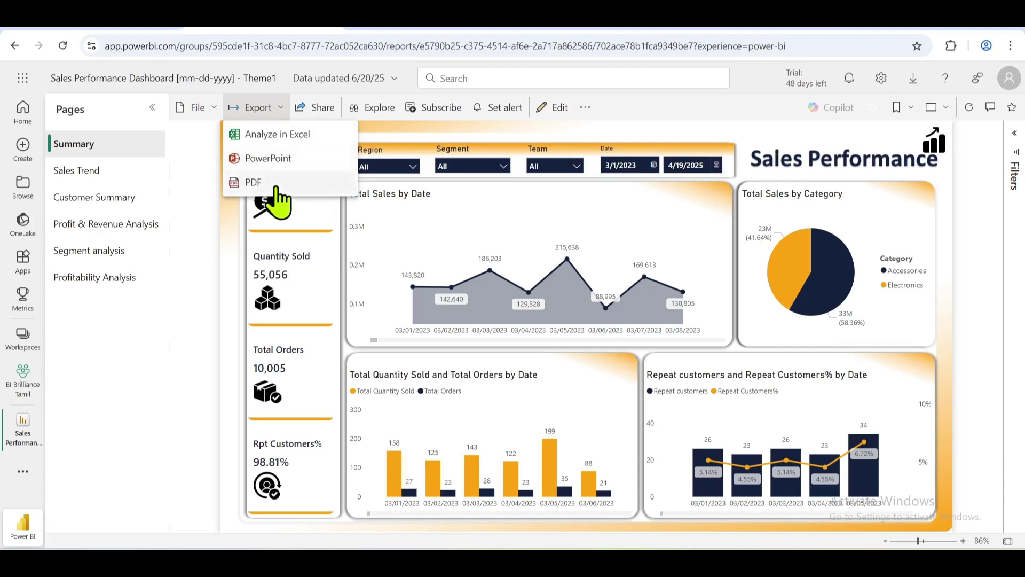
{"action": "left_click", "coordinate": [431, 137]}
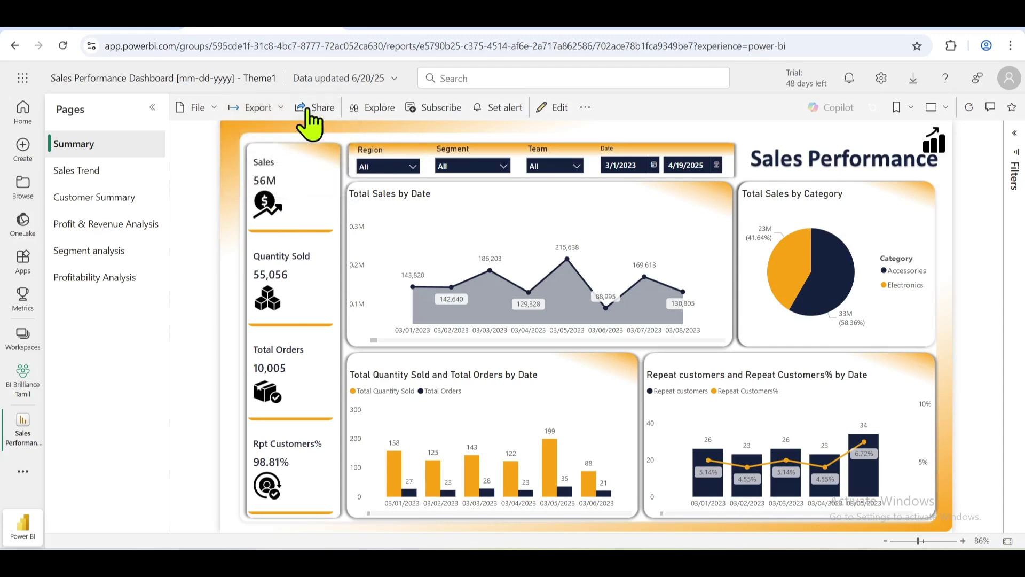
Step: Examine the report's link-sharing dialog and its Subscriptions pane, closing both without sharing or subscribing
{"action": "left_click", "coordinate": [323, 109]}
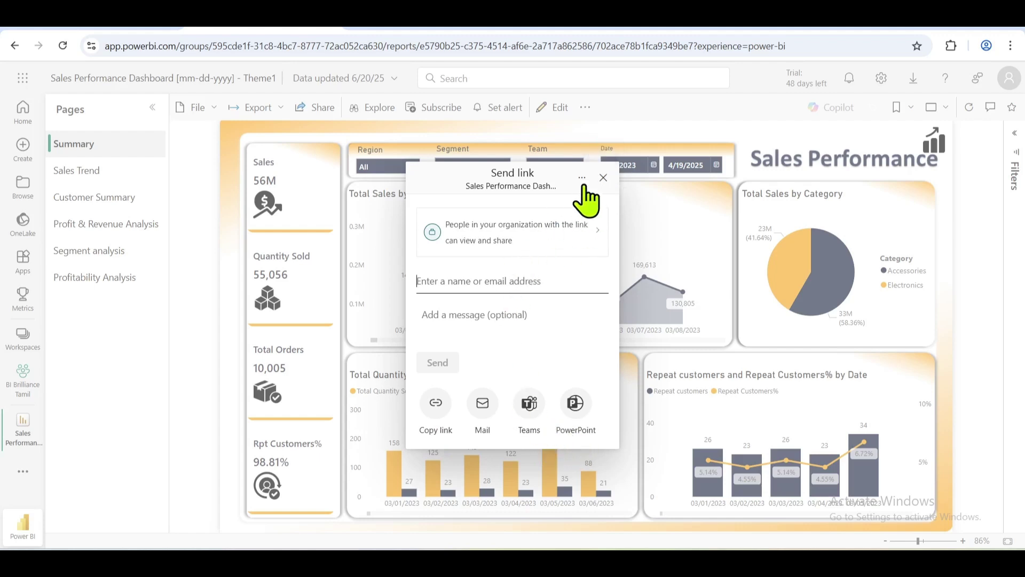
{"action": "left_click", "coordinate": [603, 178]}
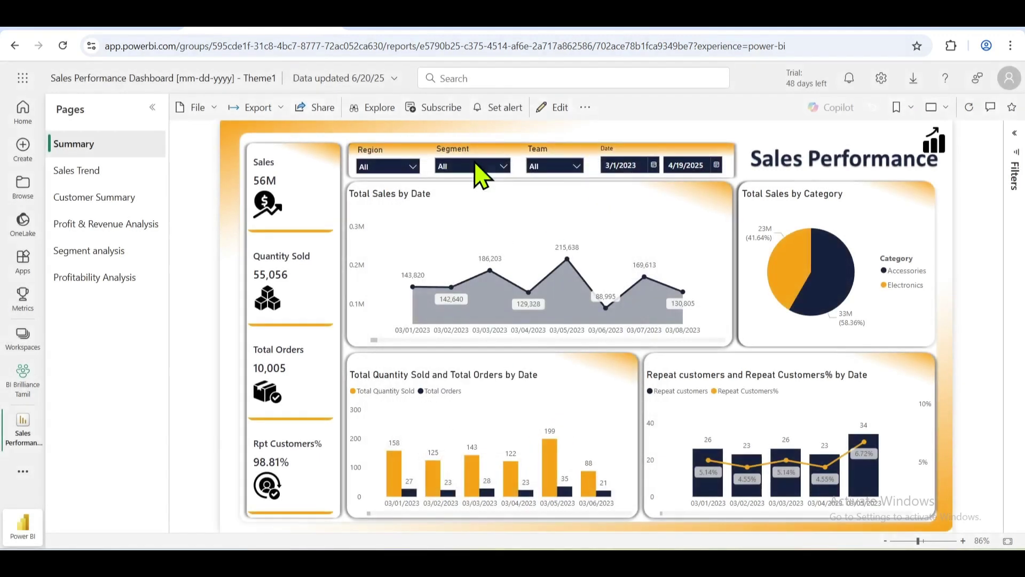
{"action": "left_click", "coordinate": [443, 115]}
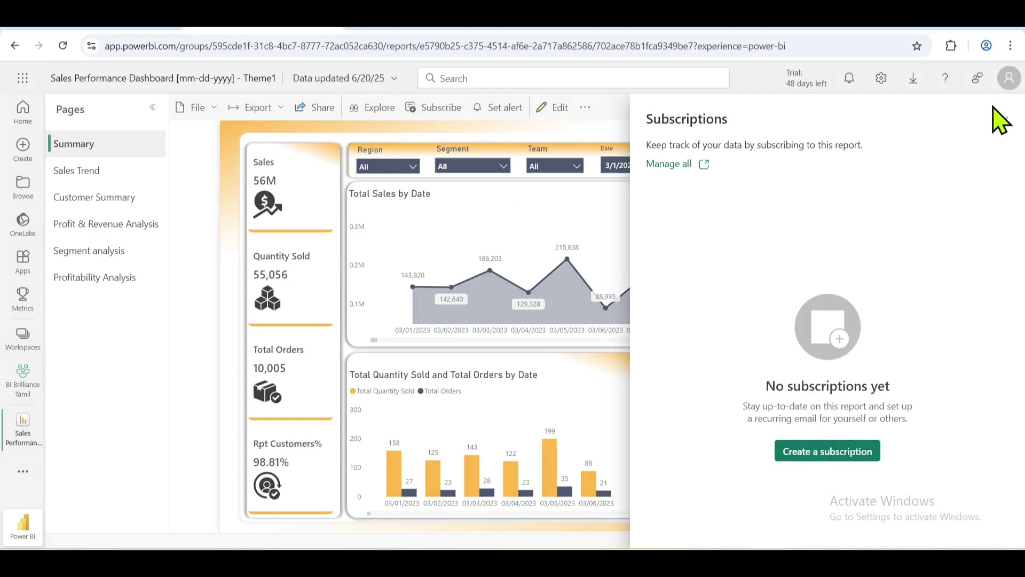
{"action": "left_click", "coordinate": [1004, 121]}
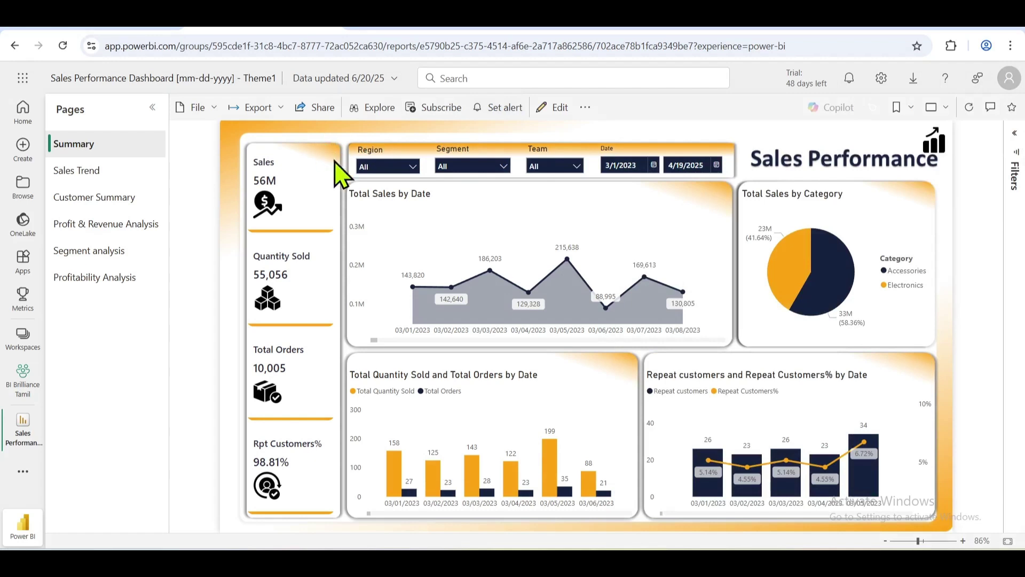
{"action": "left_click", "coordinate": [436, 110]}
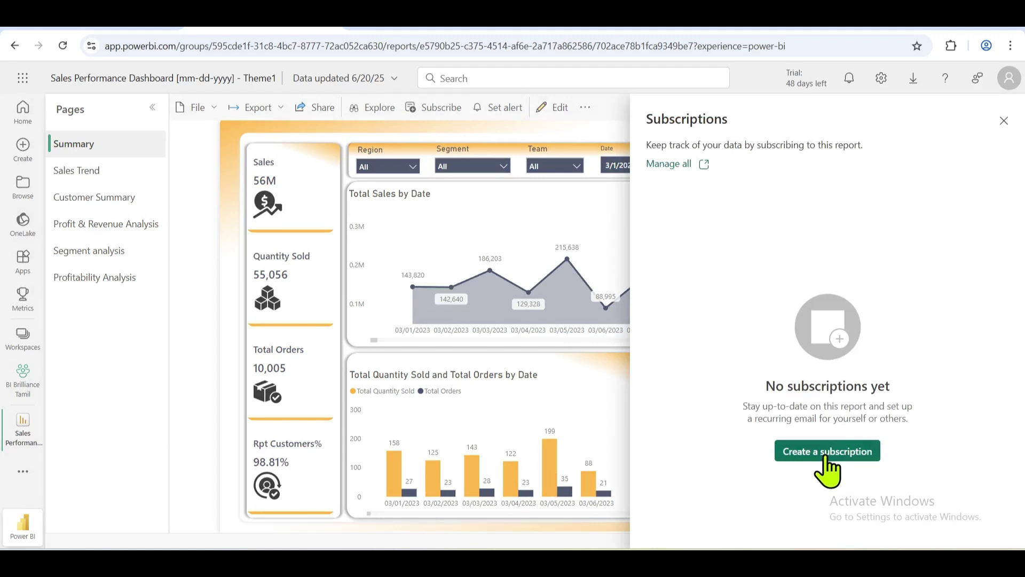
{"action": "left_click", "coordinate": [1004, 120]}
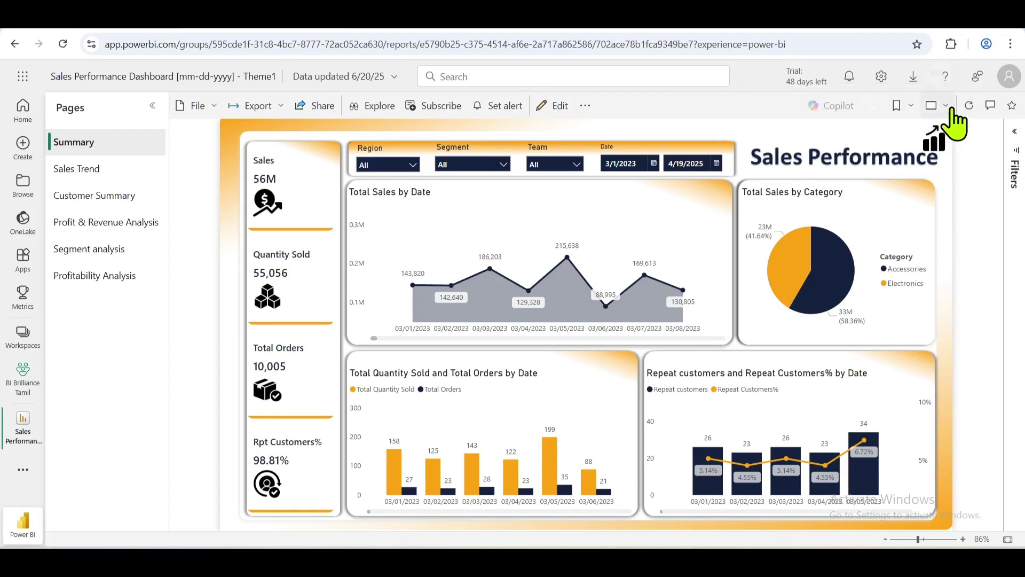
Step: View the Summary page in full screen and return to the normal reading view
{"action": "left_click", "coordinate": [948, 107]}
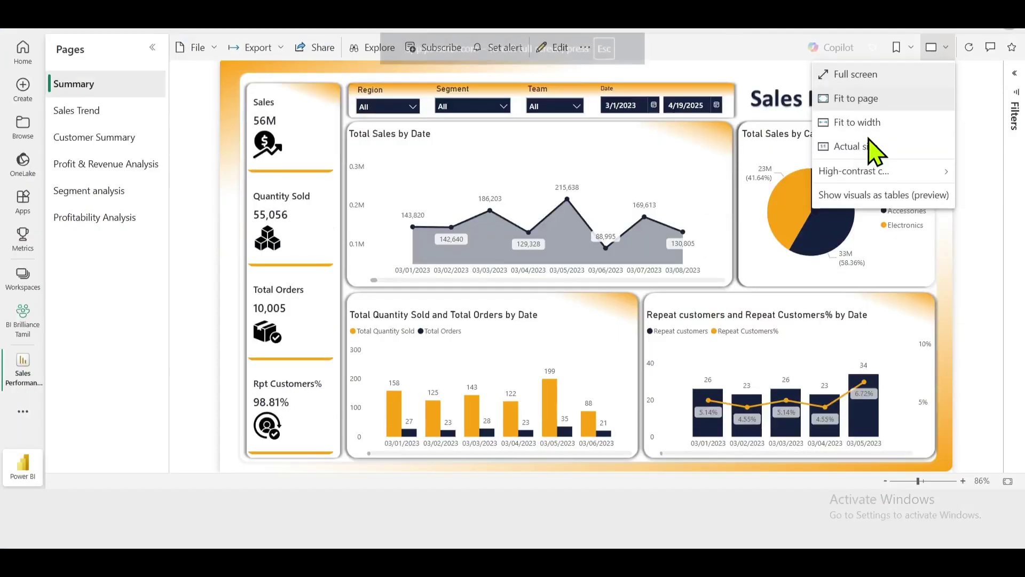
{"action": "left_click", "coordinate": [857, 134]}
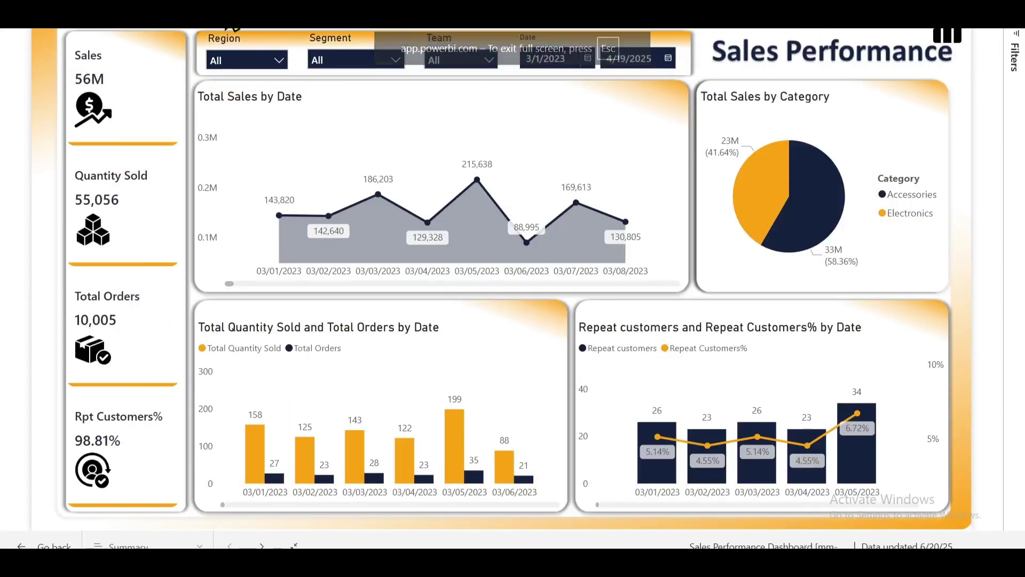
{"action": "key", "text": "Escape"}
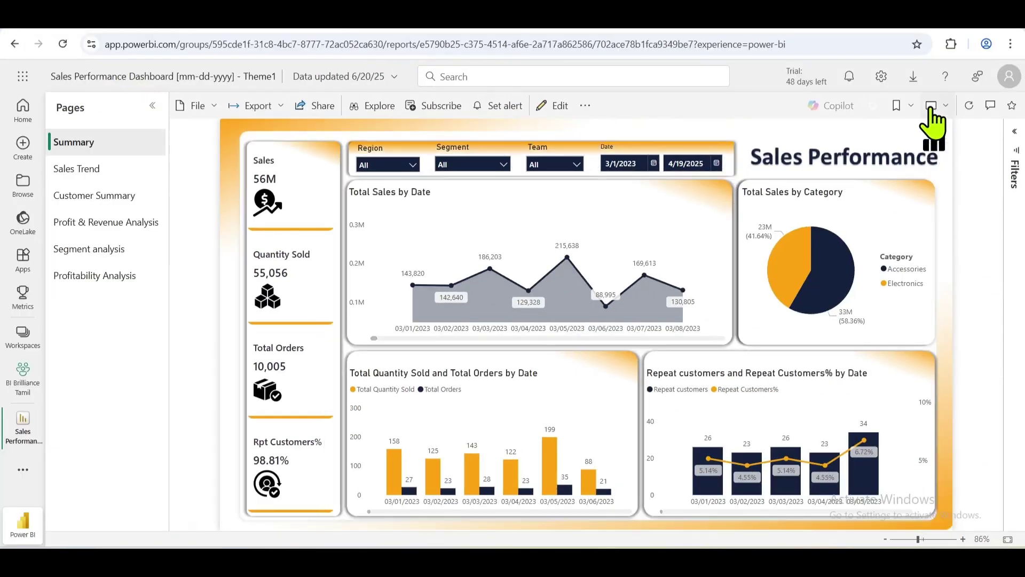
Step: Look at the report's Comments pane and close it without adding a comment
{"action": "left_click", "coordinate": [931, 107]}
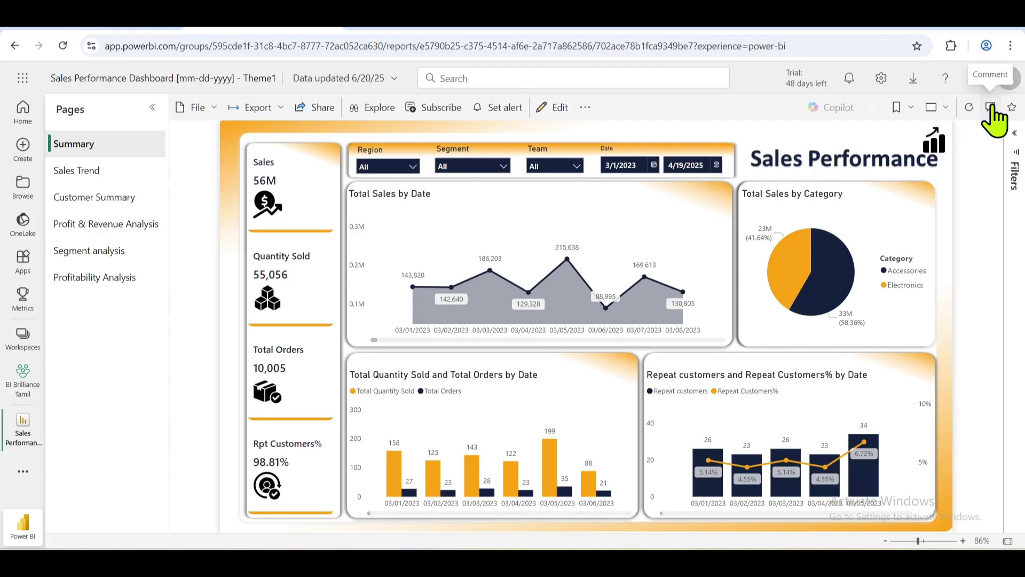
{"action": "left_click", "coordinate": [991, 107]}
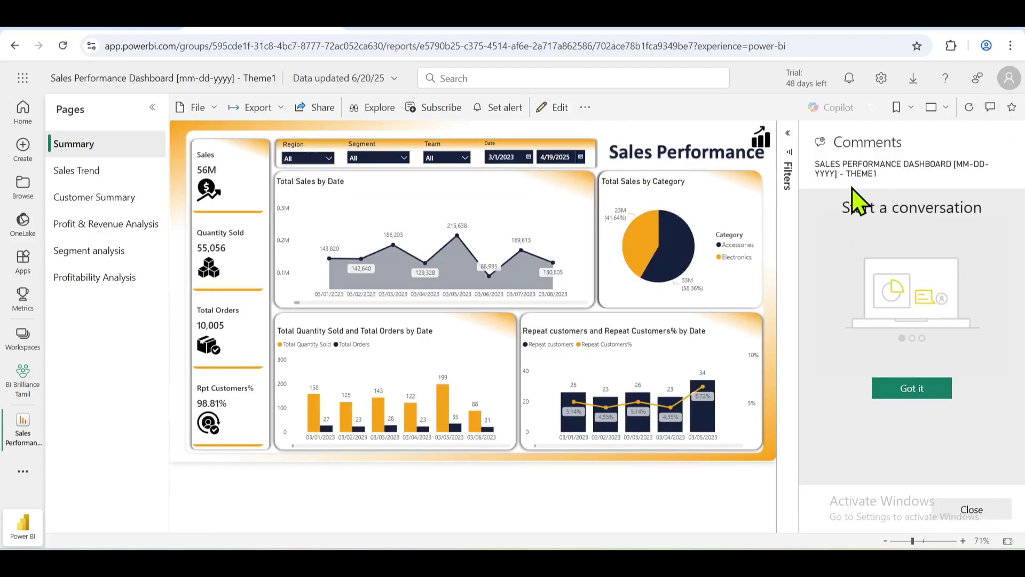
{"action": "left_click", "coordinate": [969, 510]}
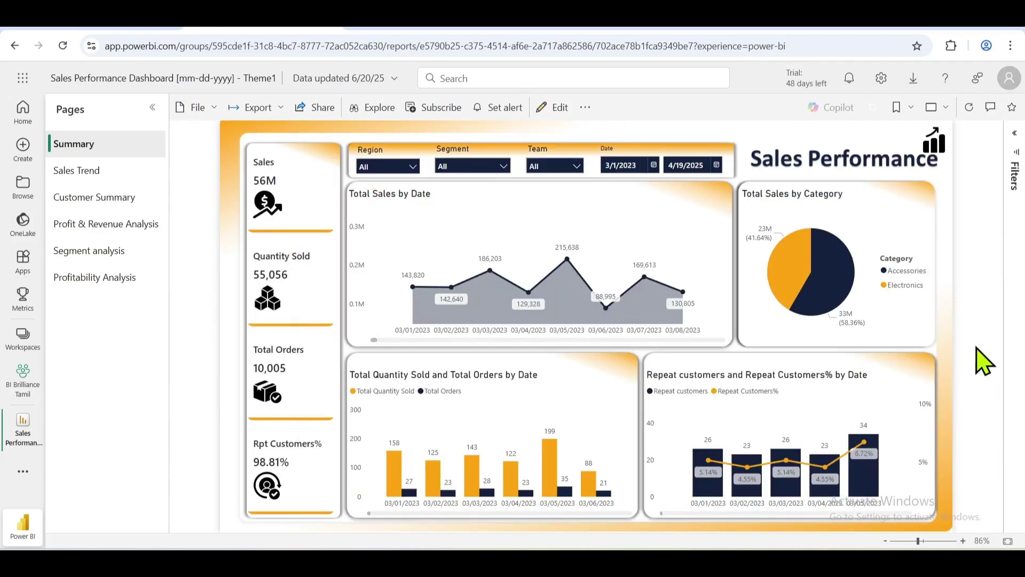
Step: Inspect the filters on the Total Sales by Category pie chart, then deselect the chart and collapse the Filters pane
{"action": "left_click", "coordinate": [1015, 160]}
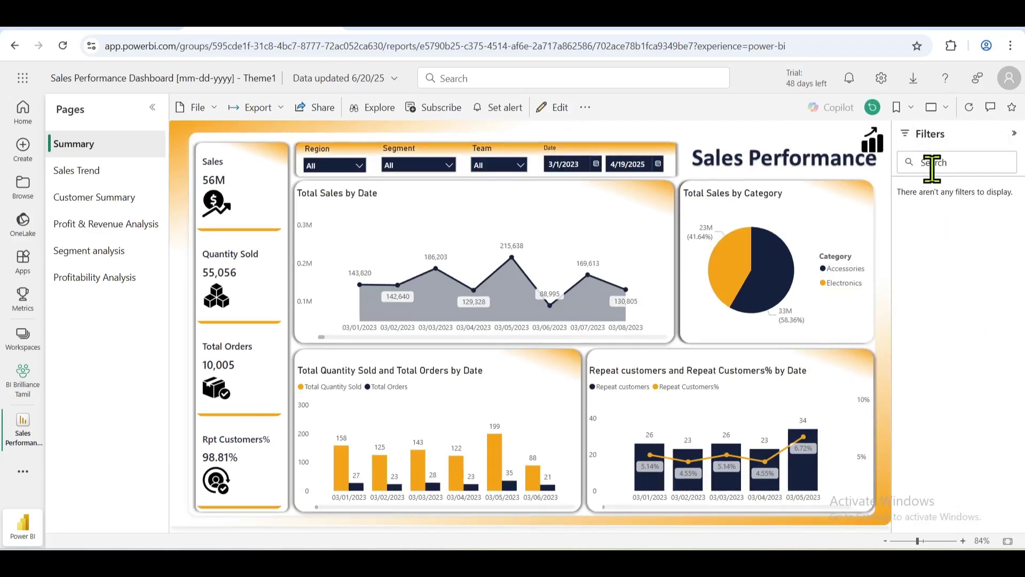
{"action": "left_click", "coordinate": [827, 206]}
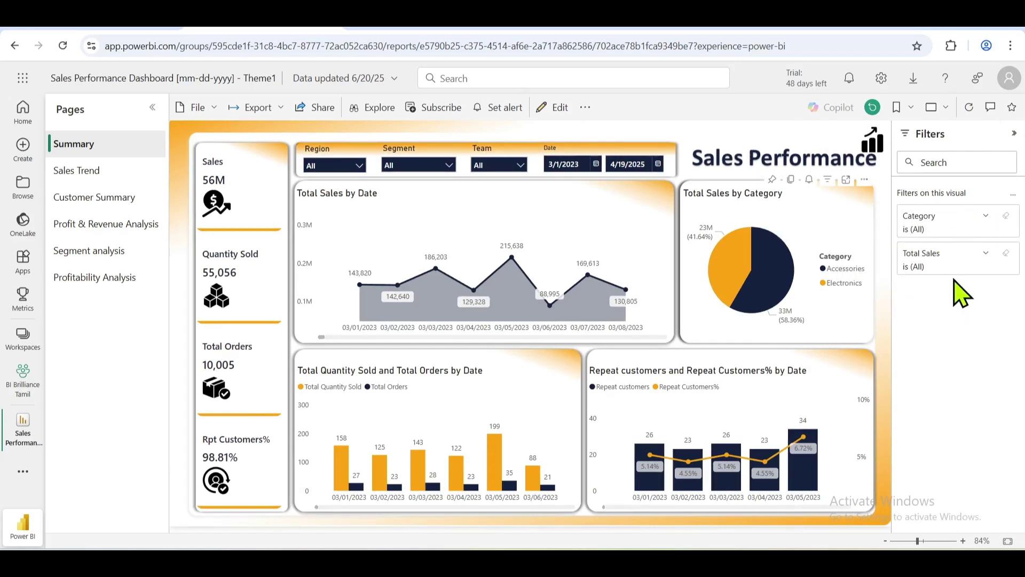
{"action": "left_click", "coordinate": [884, 351]}
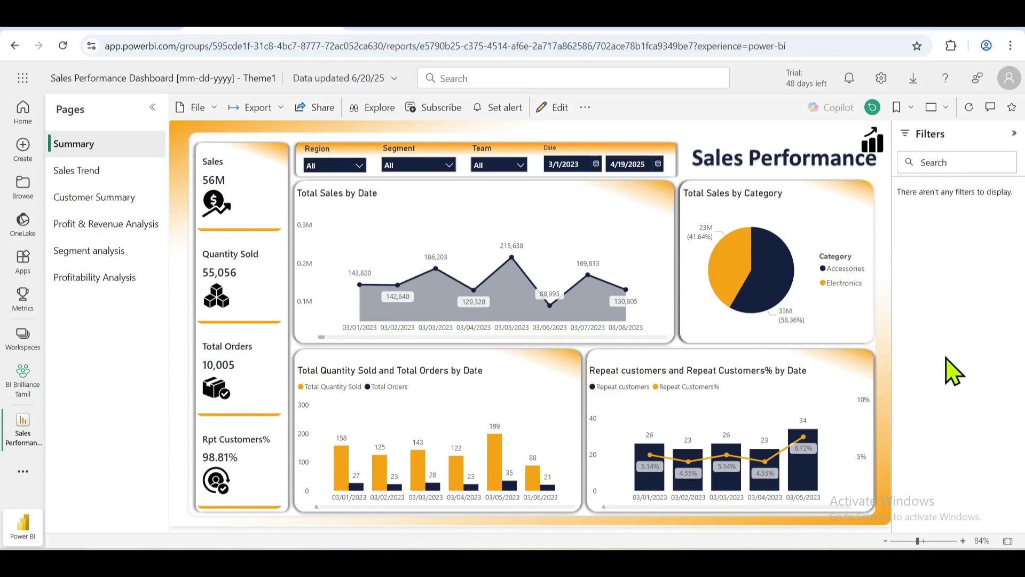
{"action": "left_click", "coordinate": [1014, 134]}
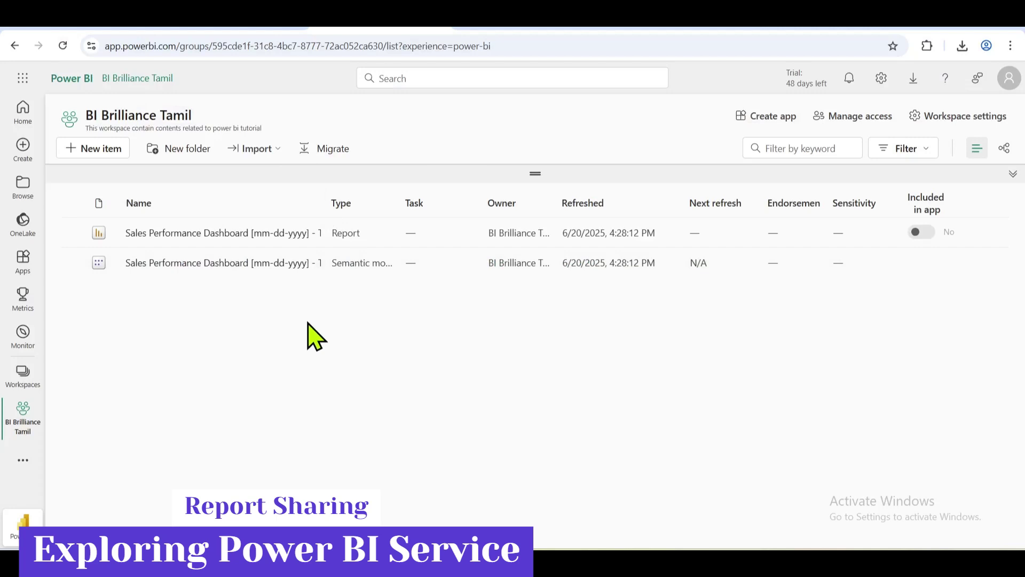
Step: In the BI Brilliance Tamil workspace, open the Sales Performance Dashboard report's link-sharing dialog, review its options and close it
{"action": "mouse_move", "coordinate": [269, 255]}
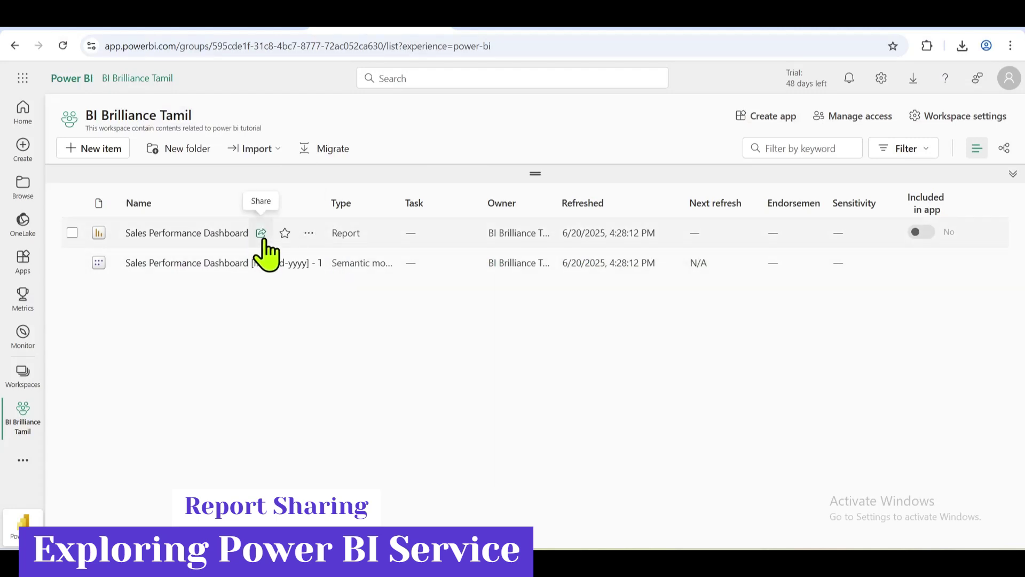
{"action": "left_click", "coordinate": [261, 232]}
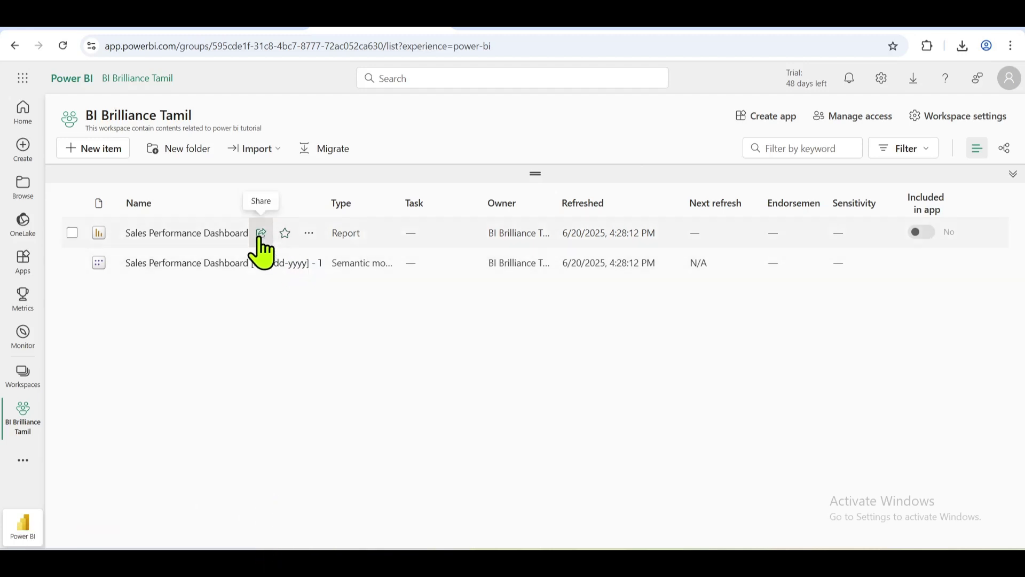
{"action": "left_click", "coordinate": [261, 235]}
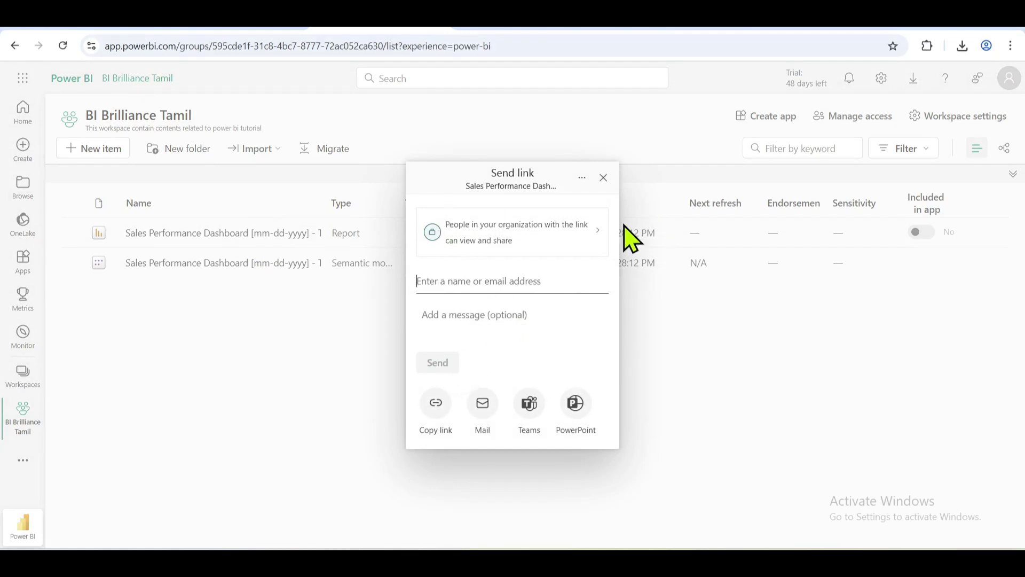
{"action": "left_click", "coordinate": [604, 178]}
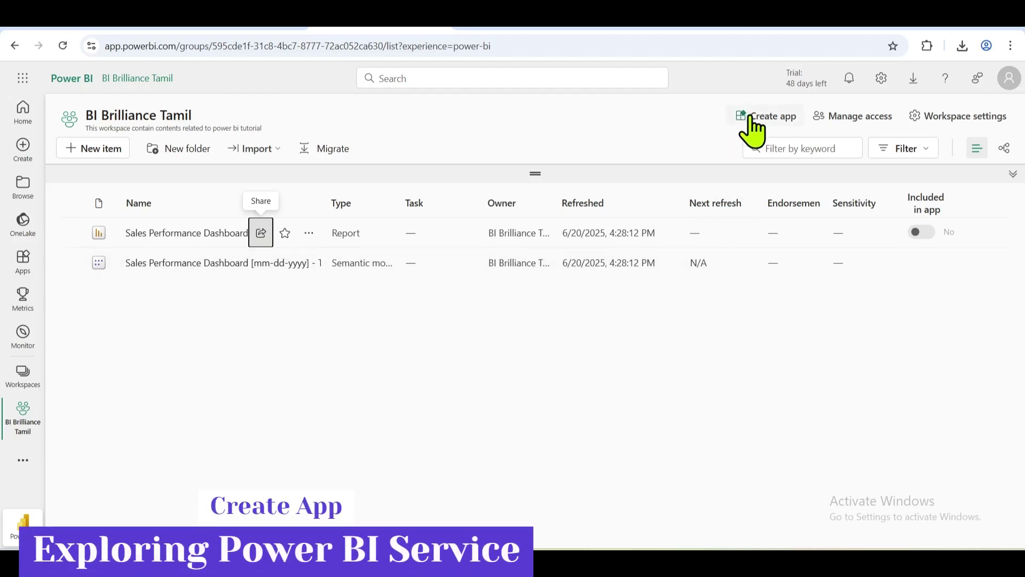
Step: Start a new workspace app with the description "Power BI End To End Project" and continue to its content setup
{"action": "left_click", "coordinate": [769, 120]}
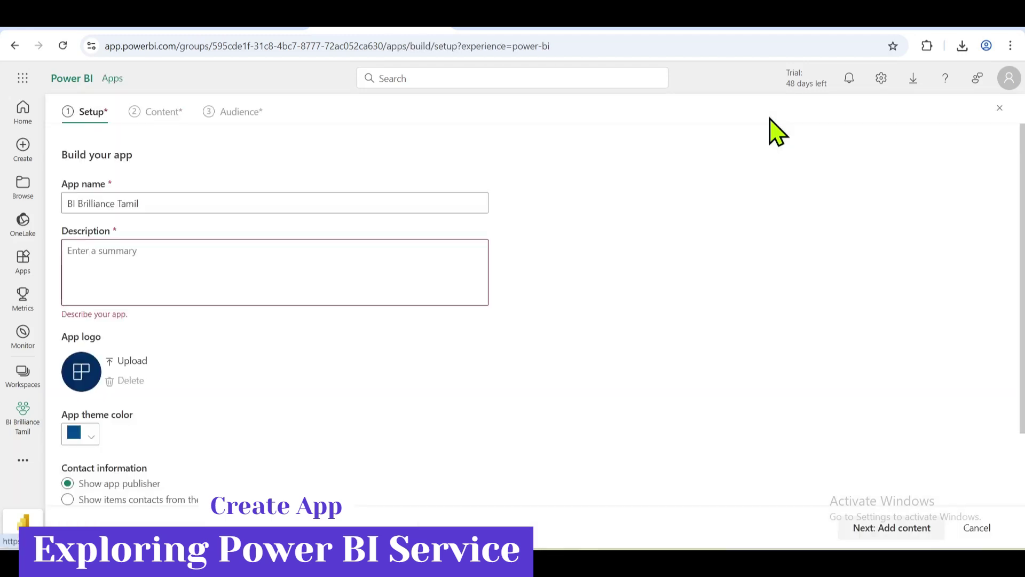
{"action": "left_click", "coordinate": [283, 251]}
{"action": "type", "text": "Power BI EE"}
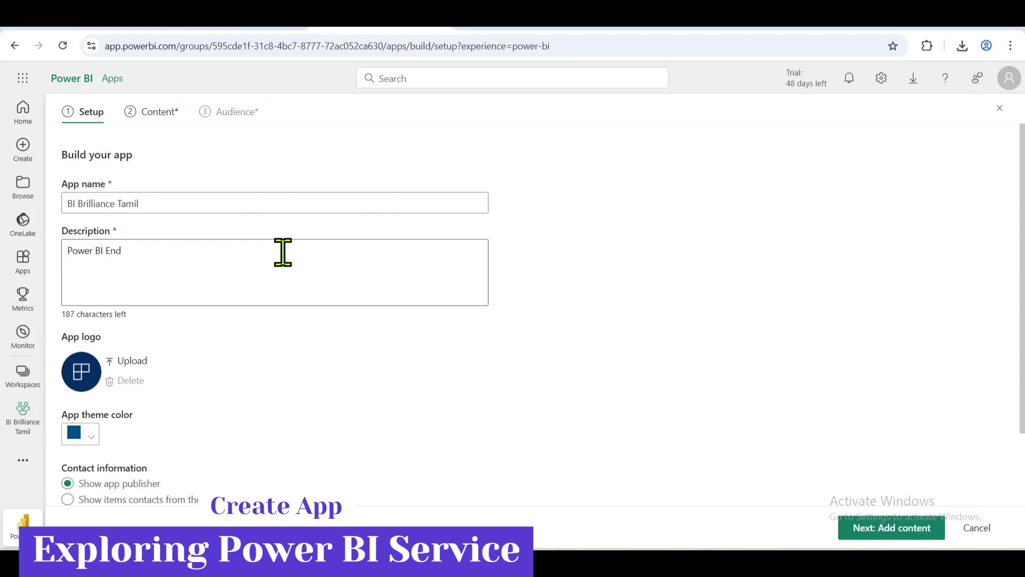
{"action": "type", "text": " To End P"}
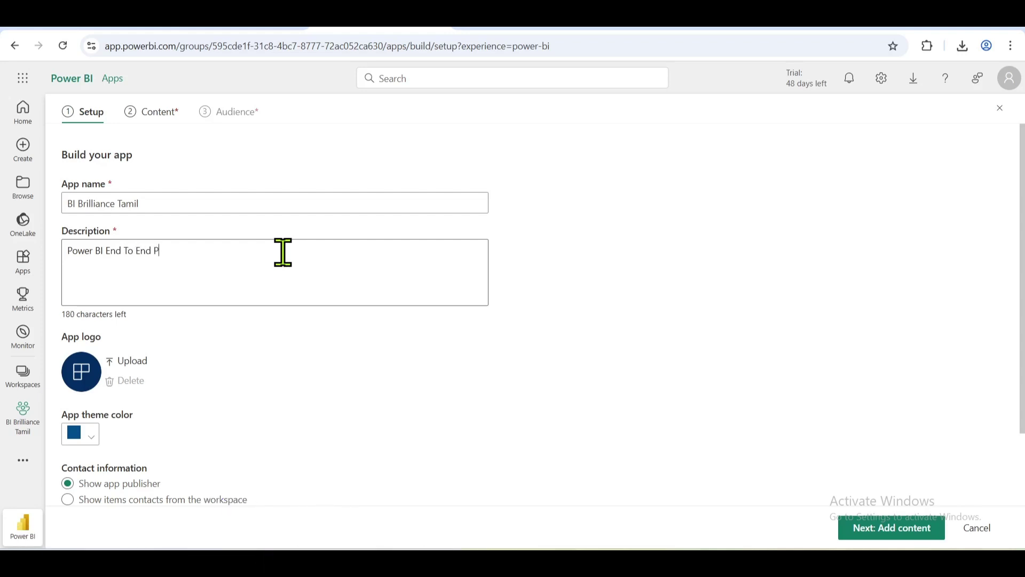
{"action": "type", "text": "t"}
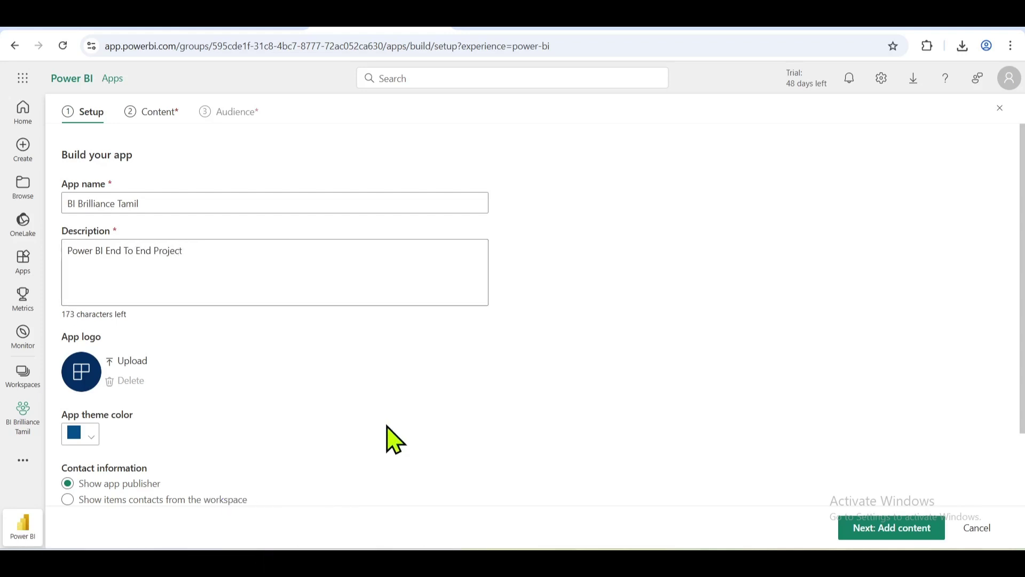
{"action": "left_click", "coordinate": [887, 529]}
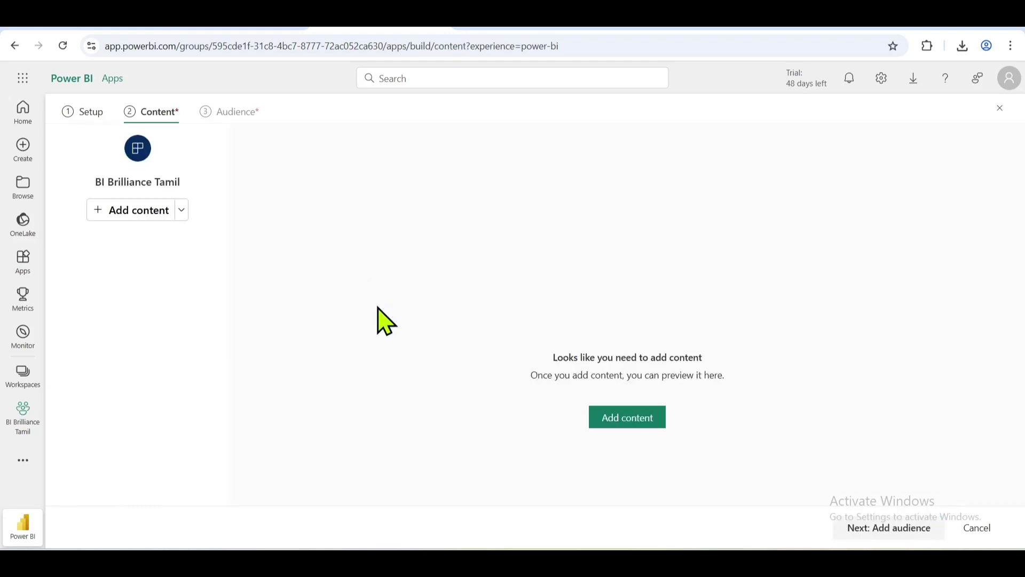
Step: Add the Sales Performance Dashboard report from the workspace to the app's content and continue to the audience setup
{"action": "left_click", "coordinate": [180, 212]}
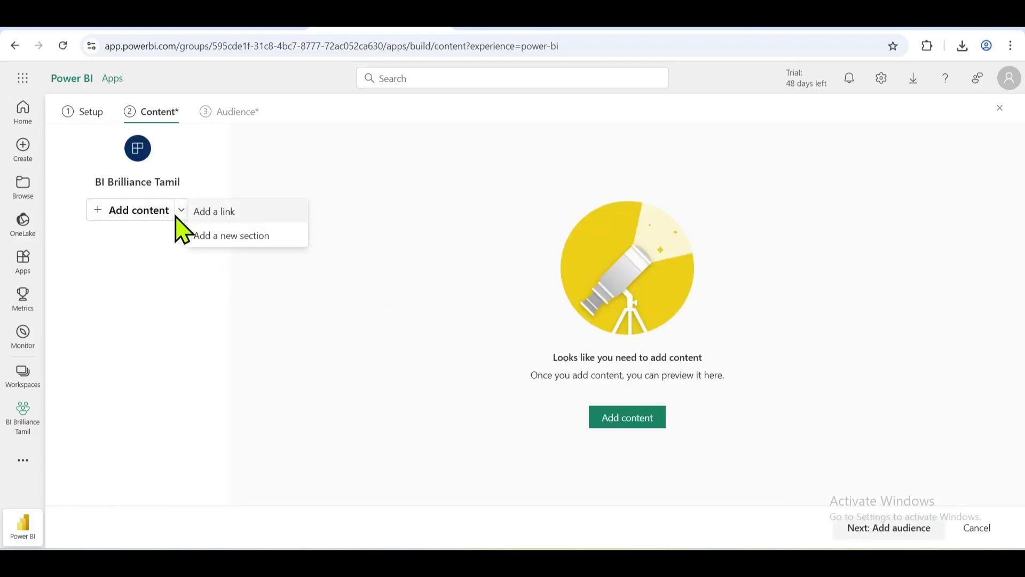
{"action": "left_click", "coordinate": [160, 235]}
{"action": "left_click", "coordinate": [146, 213]}
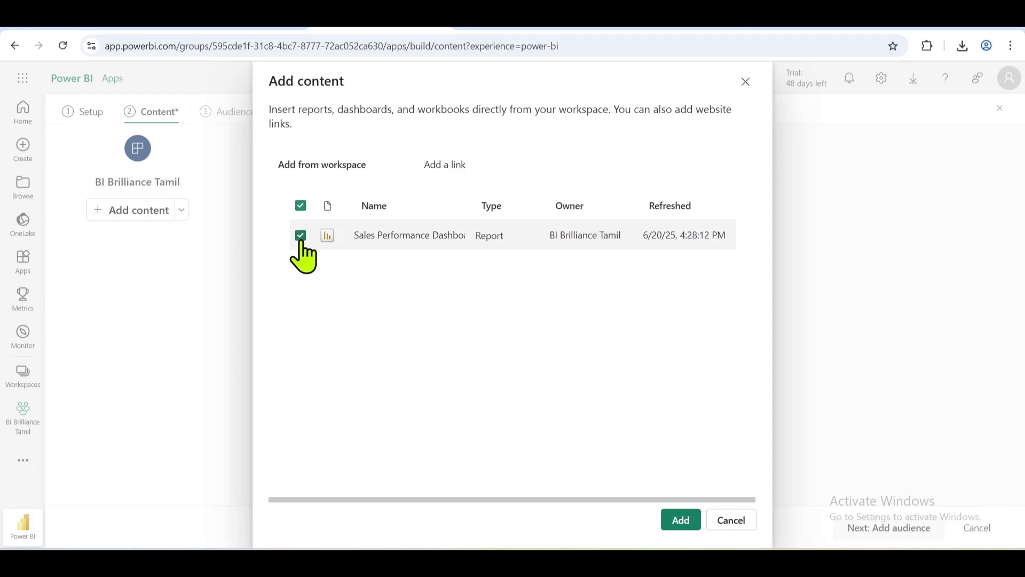
{"action": "left_click", "coordinate": [682, 520]}
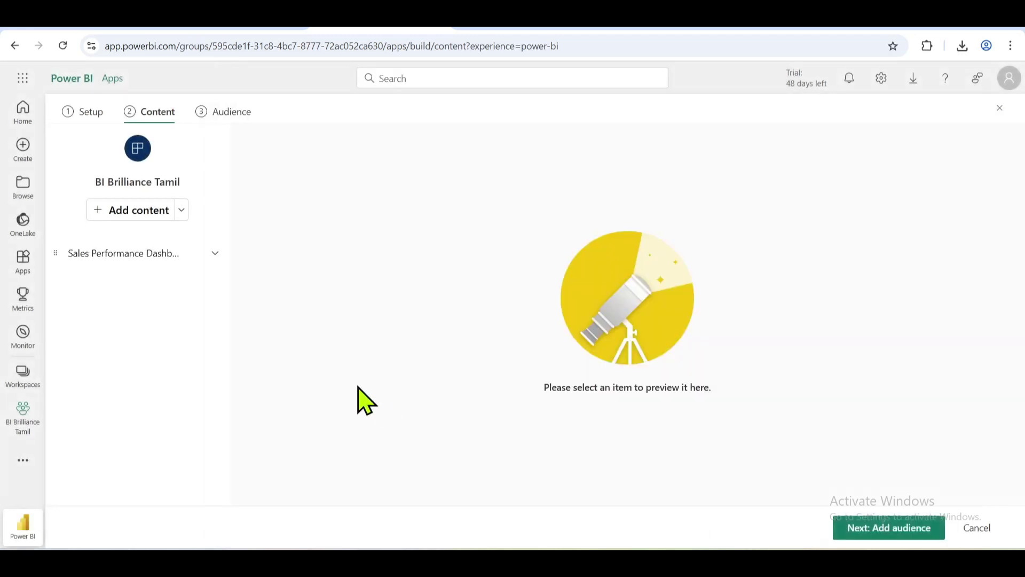
{"action": "left_click", "coordinate": [836, 526]}
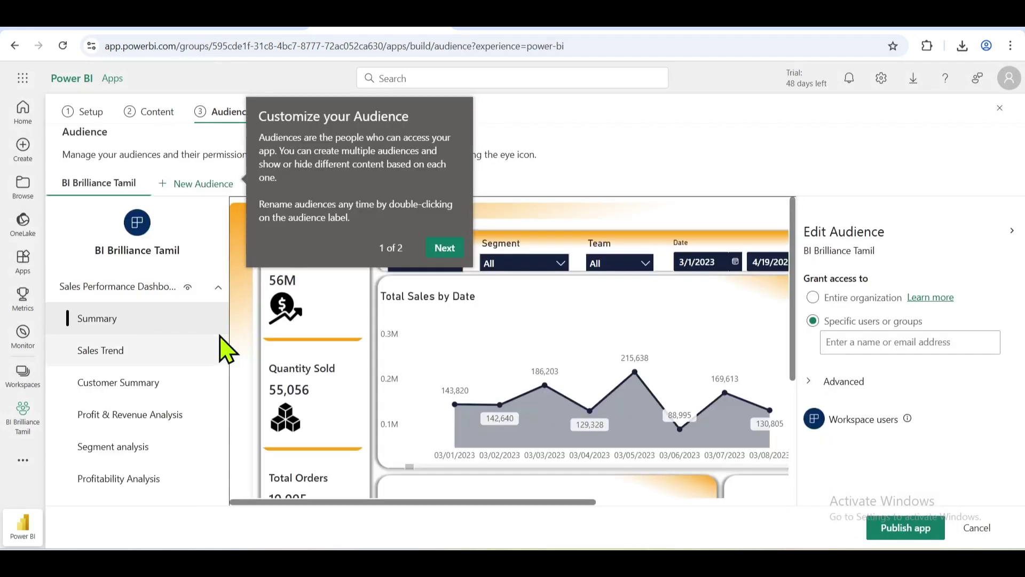
Step: Dismiss the audience tips and look at the access options, keeping access for specific users or groups without adding anyone
{"action": "left_click", "coordinate": [447, 249]}
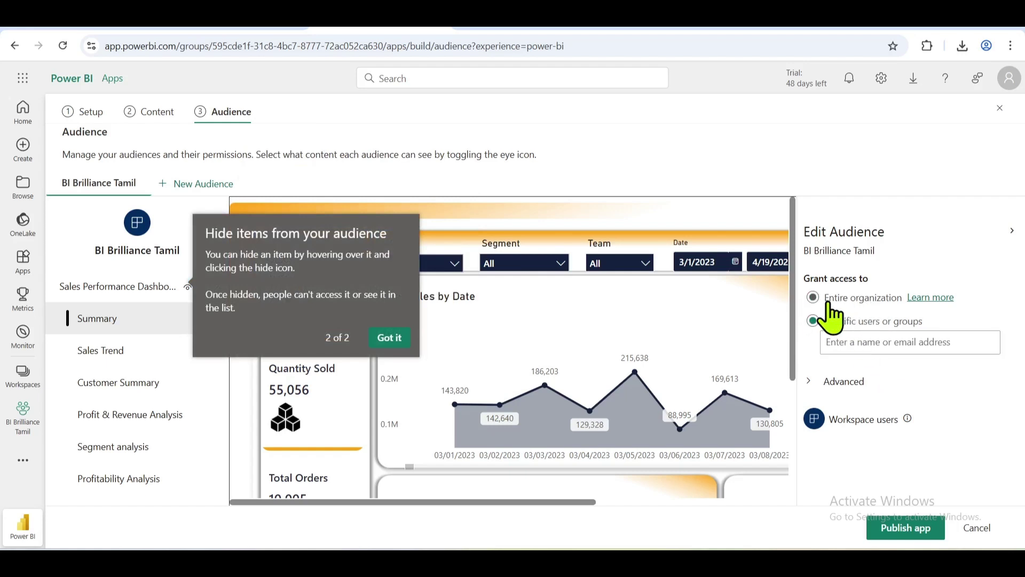
{"action": "left_click", "coordinate": [389, 337]}
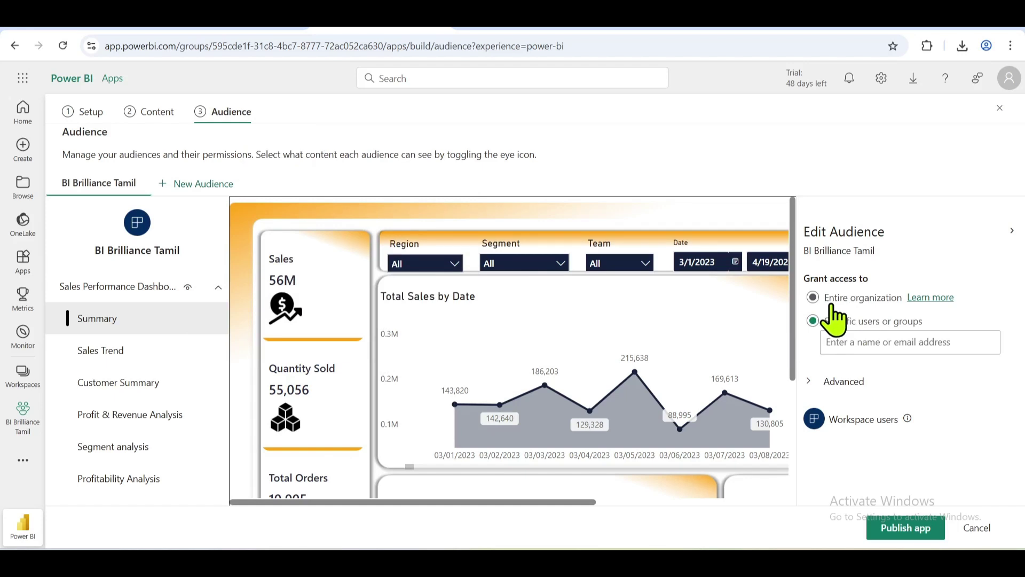
{"action": "left_click", "coordinate": [874, 343]}
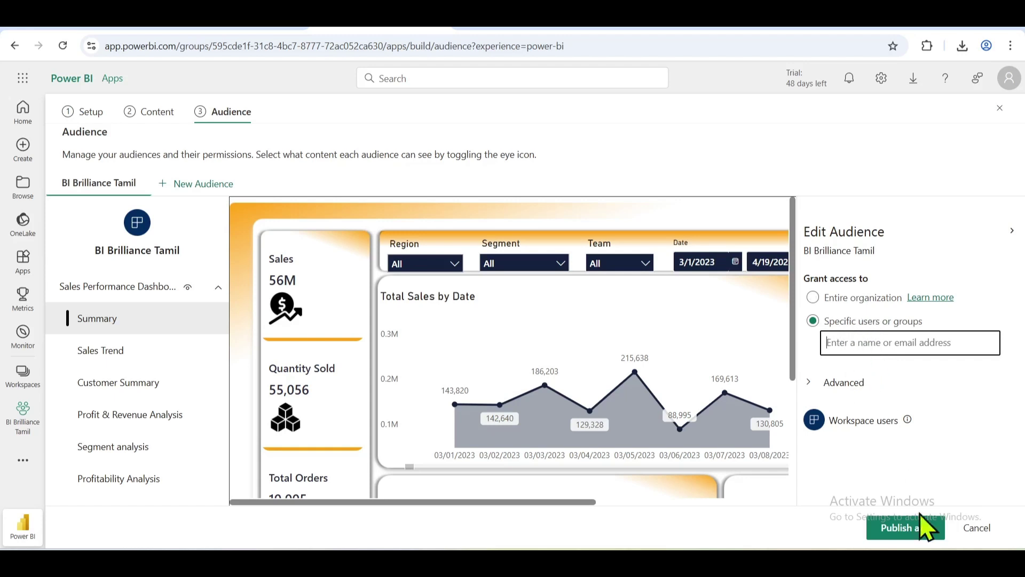
{"action": "left_click", "coordinate": [908, 393]}
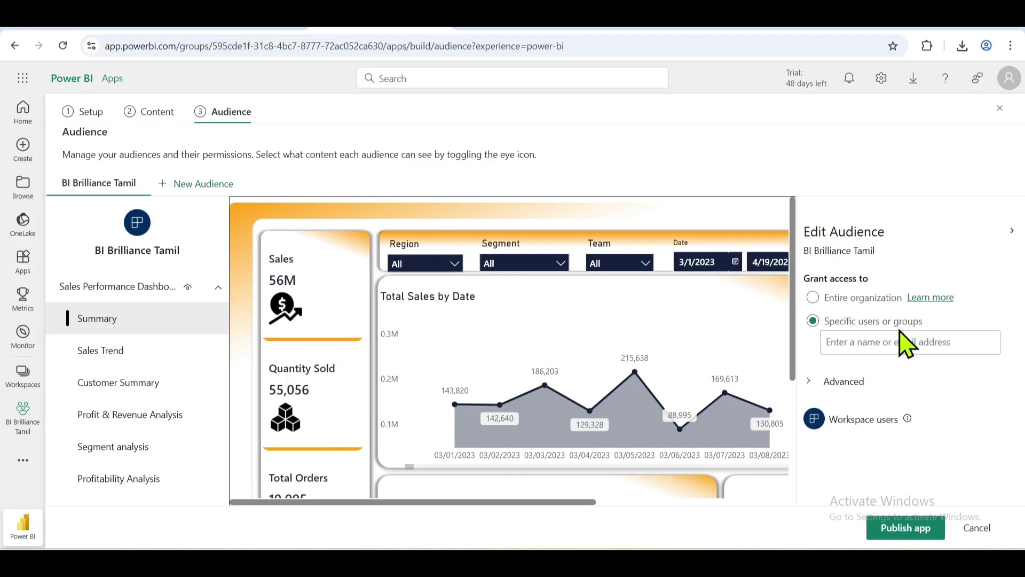
{"action": "left_click", "coordinate": [886, 335]}
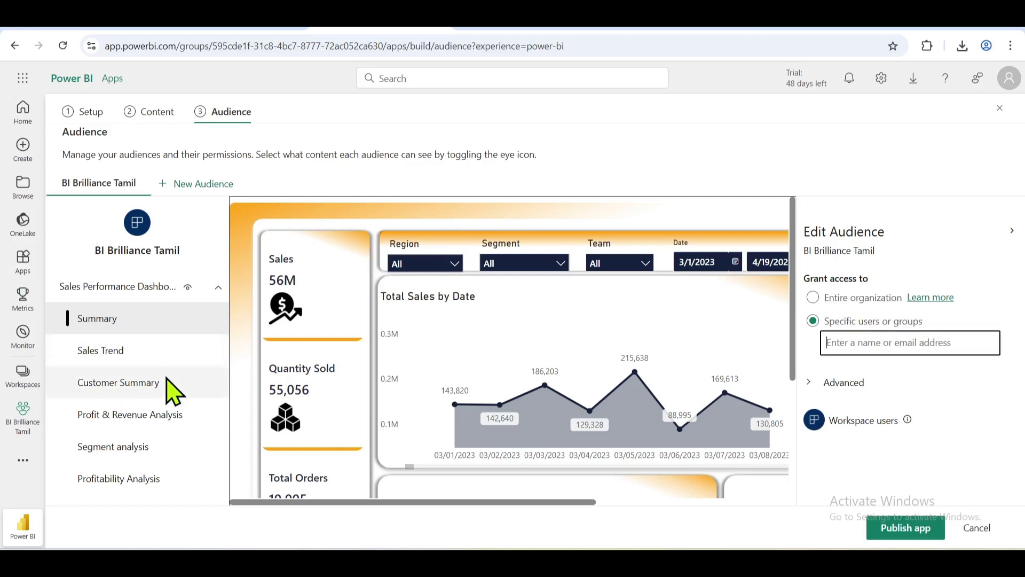
Step: Publish the BI Brilliance Tamil app and go to the published app
{"action": "left_click", "coordinate": [902, 529]}
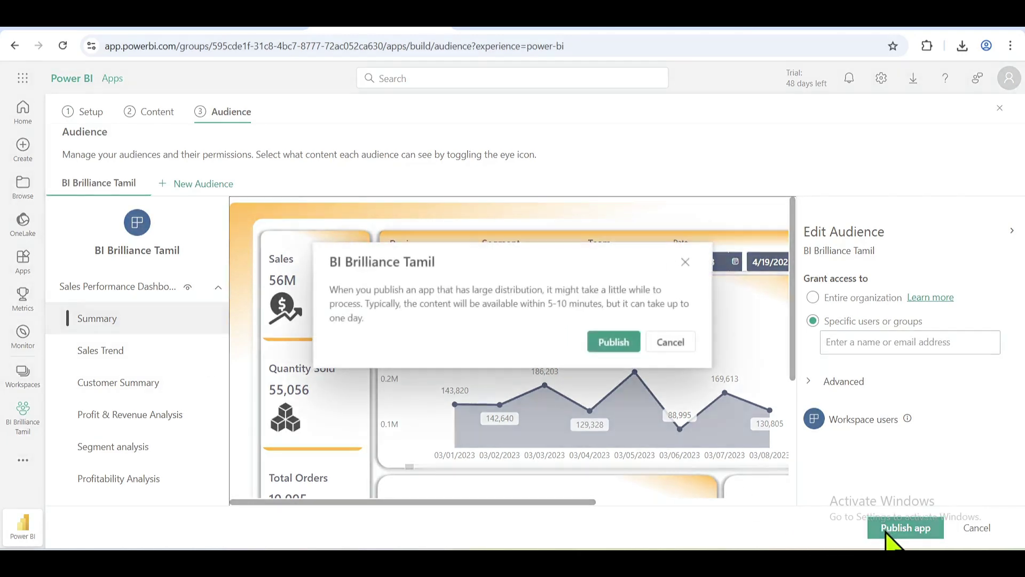
{"action": "left_click", "coordinate": [614, 344]}
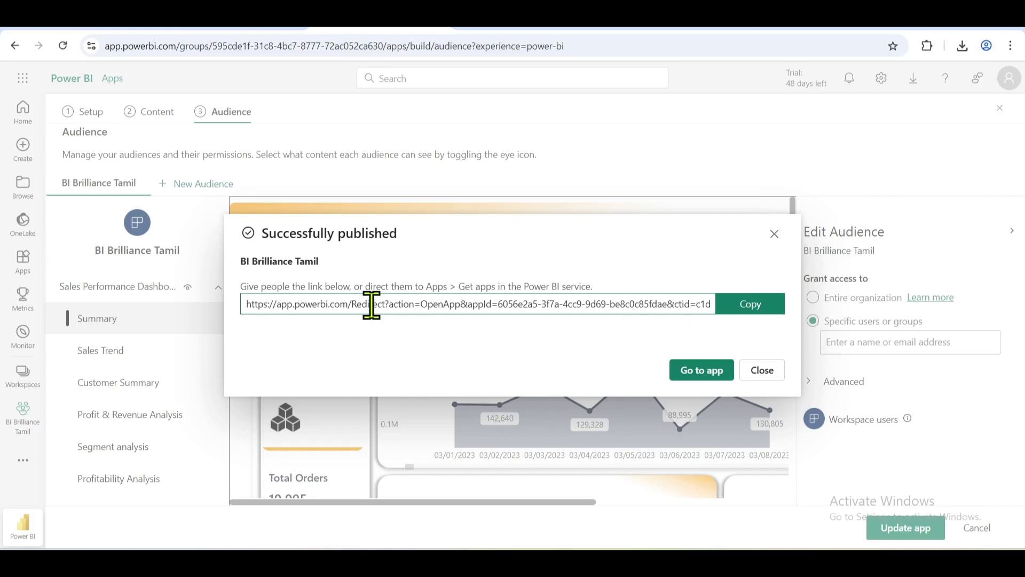
{"action": "left_click", "coordinate": [691, 376]}
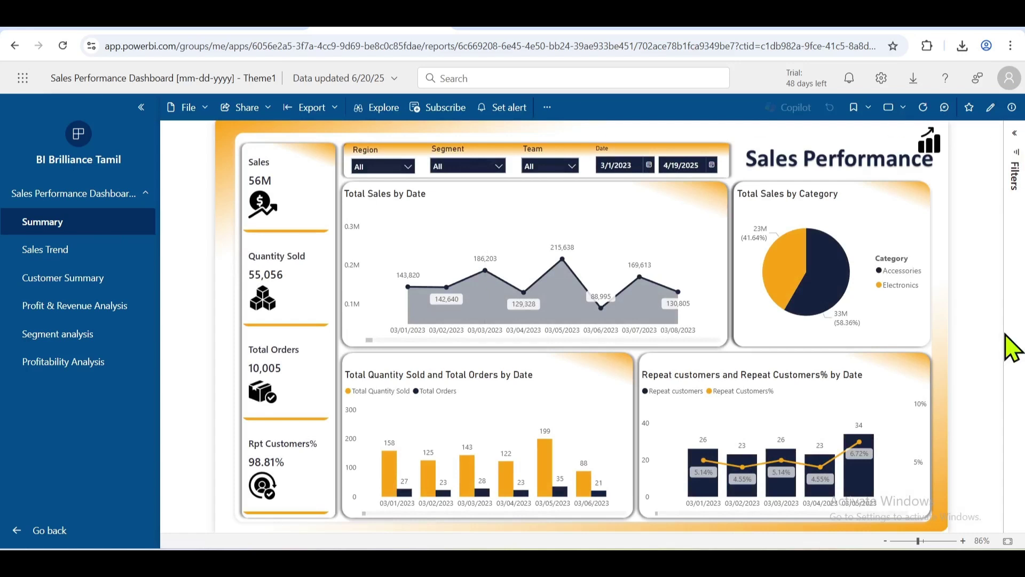
Step: Check the app report's Filters pane, then view the pages from Sales Trend to Profitability Analysis and return to Summary
{"action": "left_click", "coordinate": [1013, 137]}
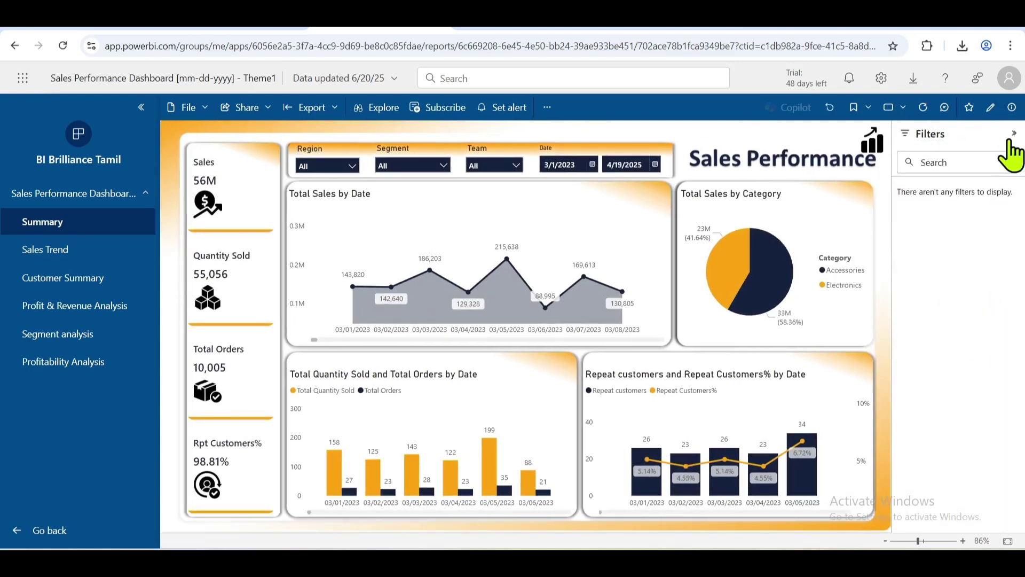
{"action": "left_click", "coordinate": [1013, 135]}
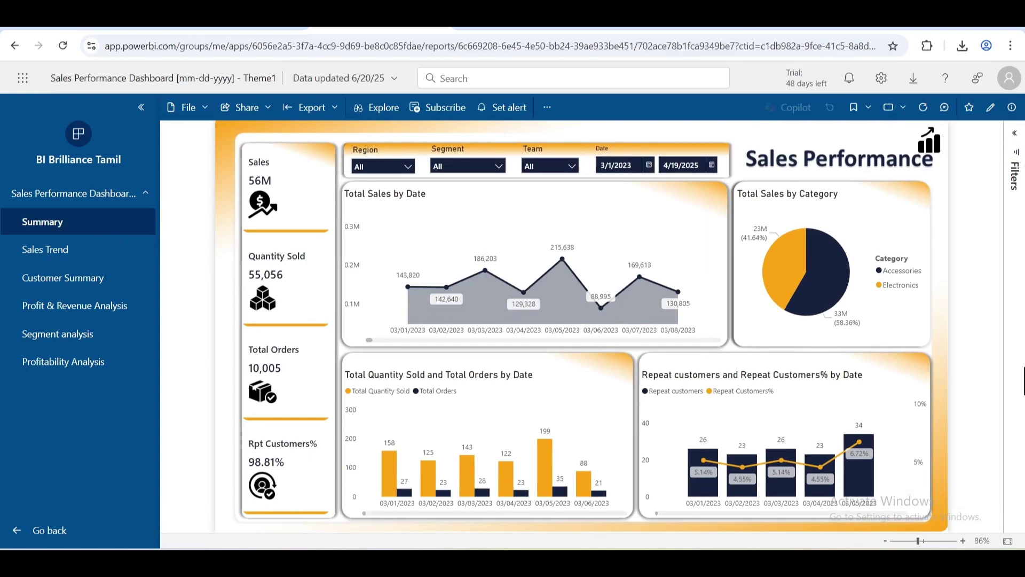
{"action": "left_click", "coordinate": [109, 251]}
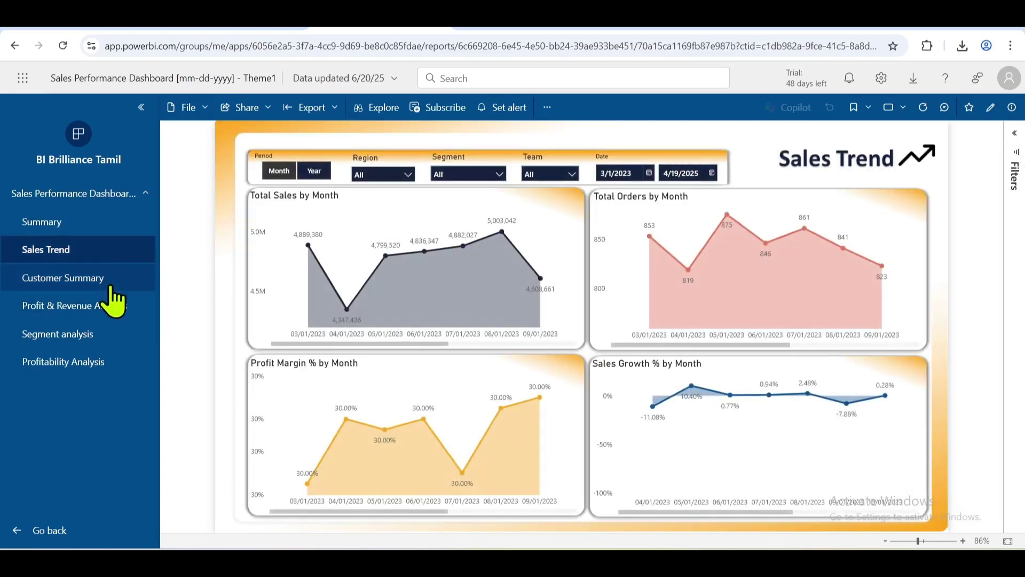
{"action": "left_click", "coordinate": [111, 282]}
{"action": "left_click", "coordinate": [110, 306]}
{"action": "left_click", "coordinate": [115, 334]}
{"action": "left_click", "coordinate": [114, 363]}
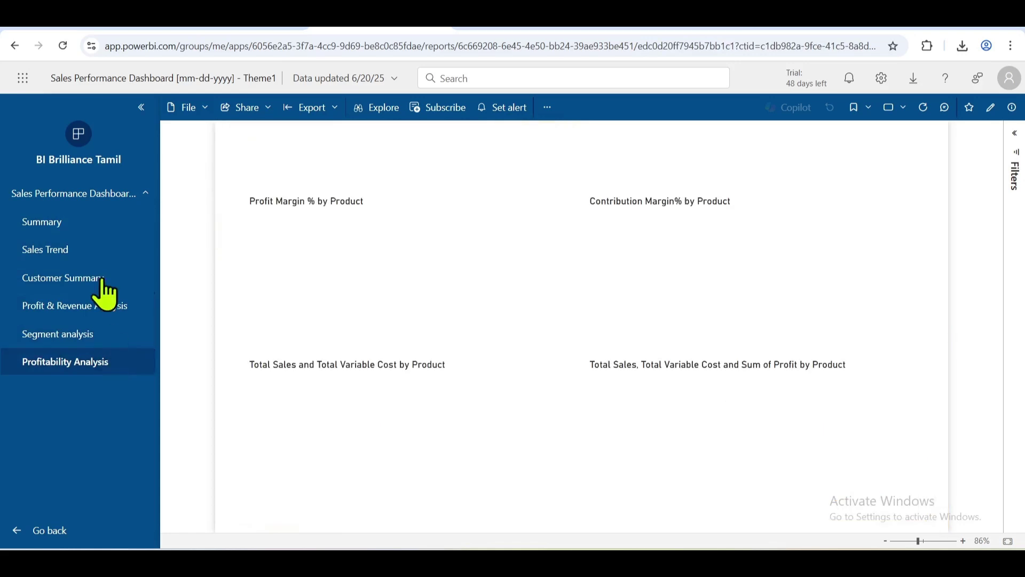
{"action": "left_click", "coordinate": [101, 226]}
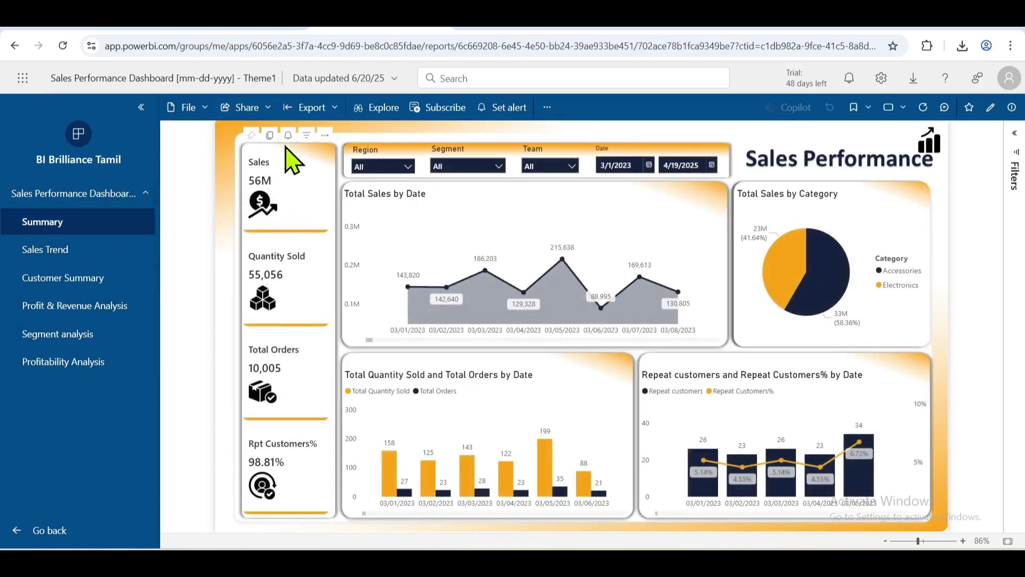
Step: Look at the app report's sharing options and at the audience access settings in the refreshed workspace's app update setup
{"action": "left_click", "coordinate": [265, 110]}
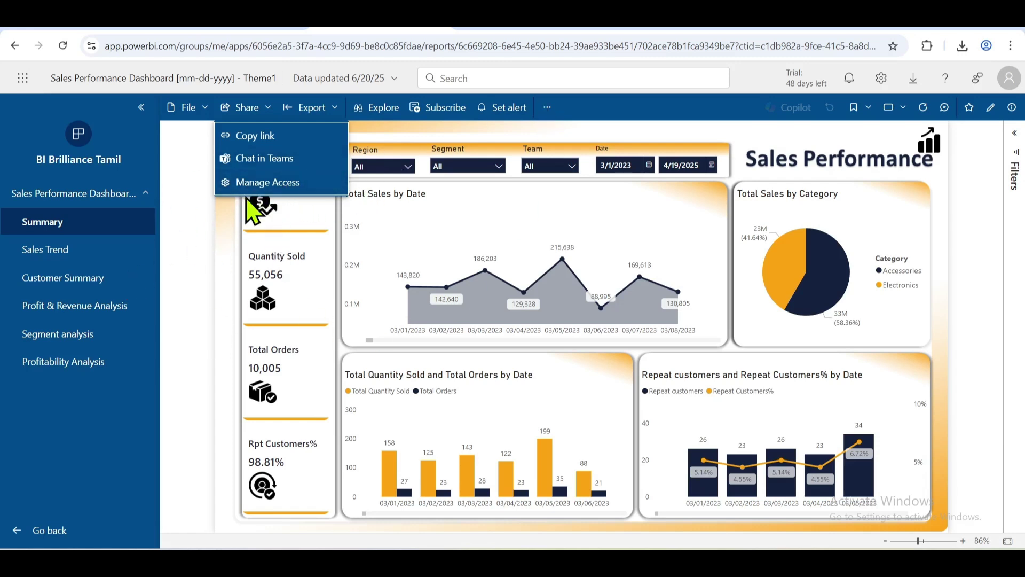
{"action": "left_click", "coordinate": [248, 30]}
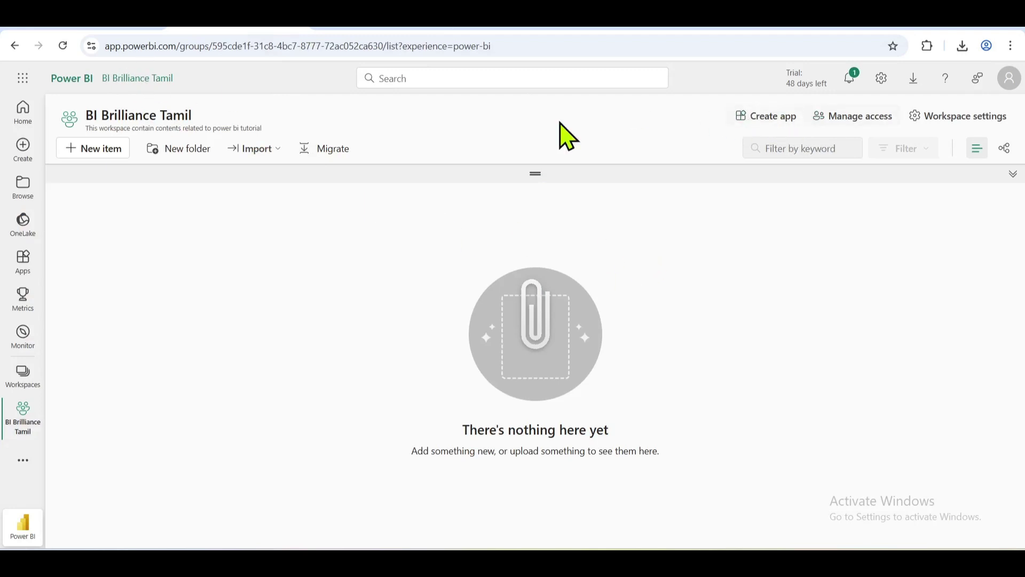
{"action": "left_click", "coordinate": [62, 45]}
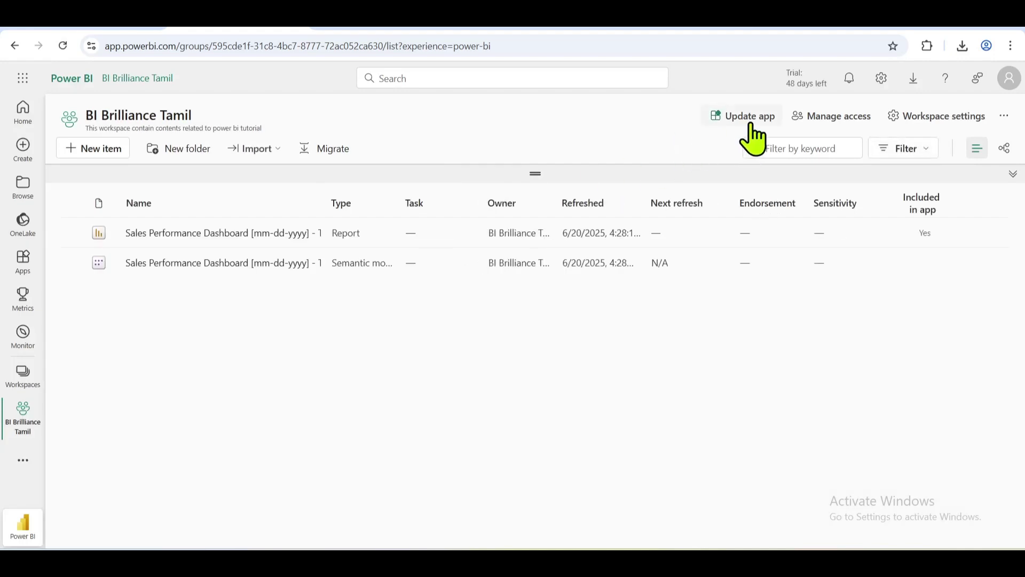
{"action": "left_click", "coordinate": [749, 118]}
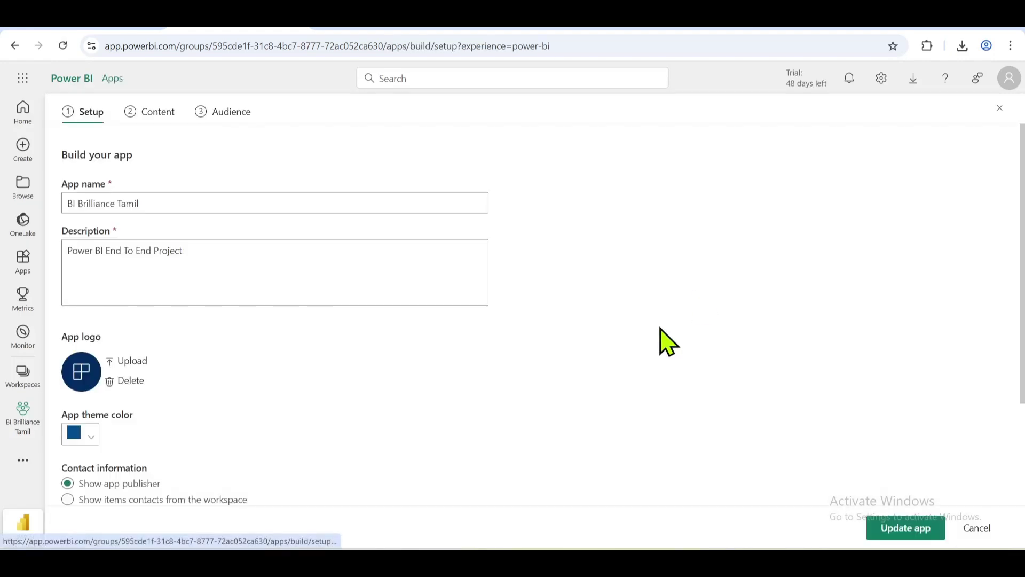
{"action": "left_click", "coordinate": [230, 115]}
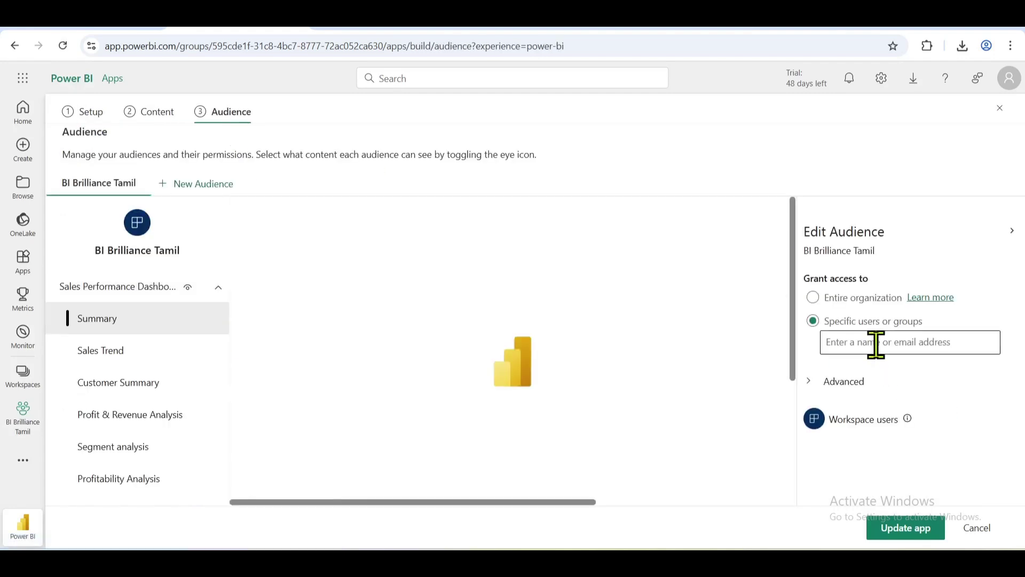
{"action": "left_click", "coordinate": [876, 343]}
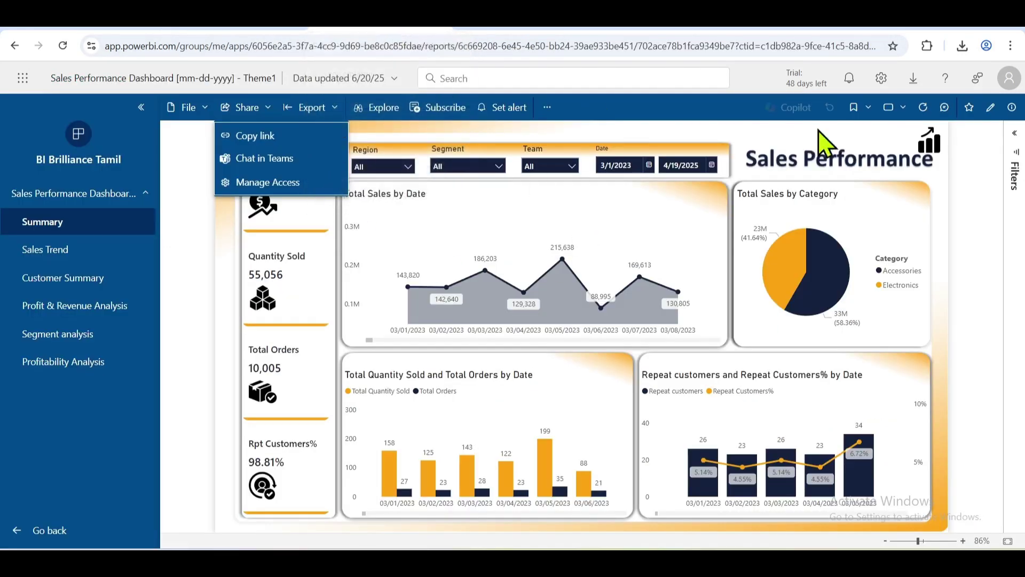
{"action": "left_click", "coordinate": [974, 300]}
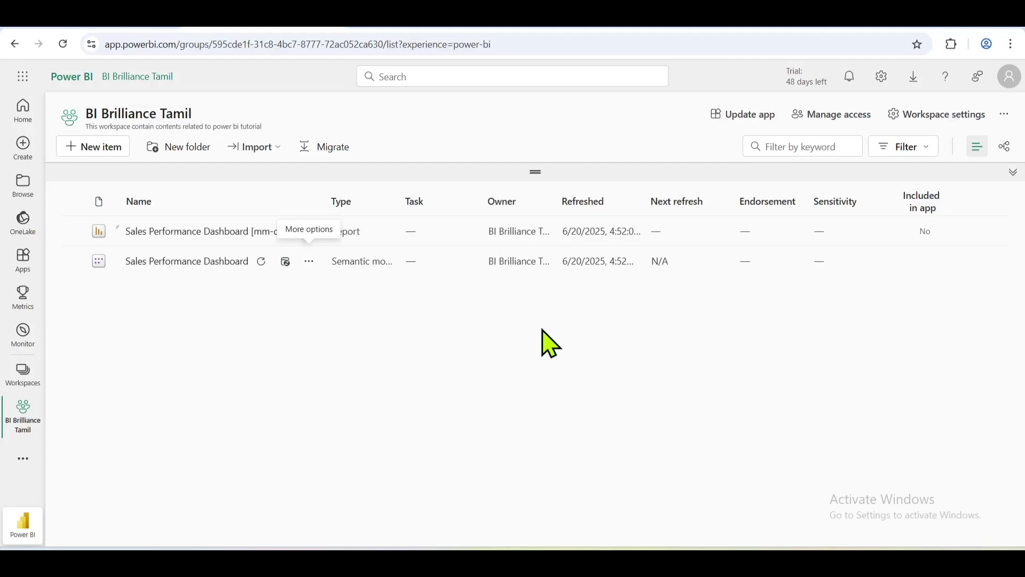
Step: Open the Sales Performance Dashboard semantic model's settings and look at its description section, then collapse it
{"action": "left_click", "coordinate": [309, 263]}
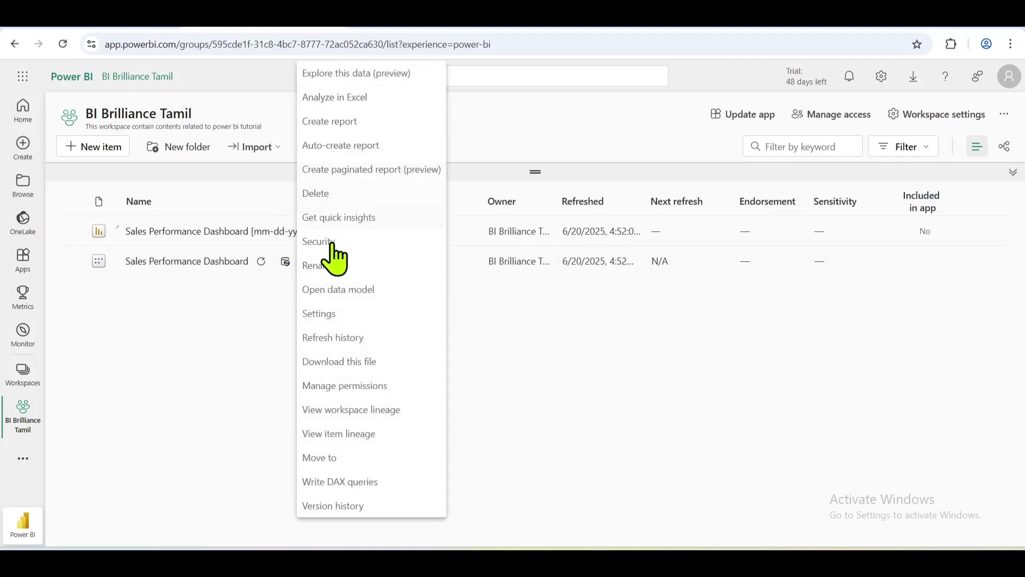
{"action": "left_click", "coordinate": [320, 315]}
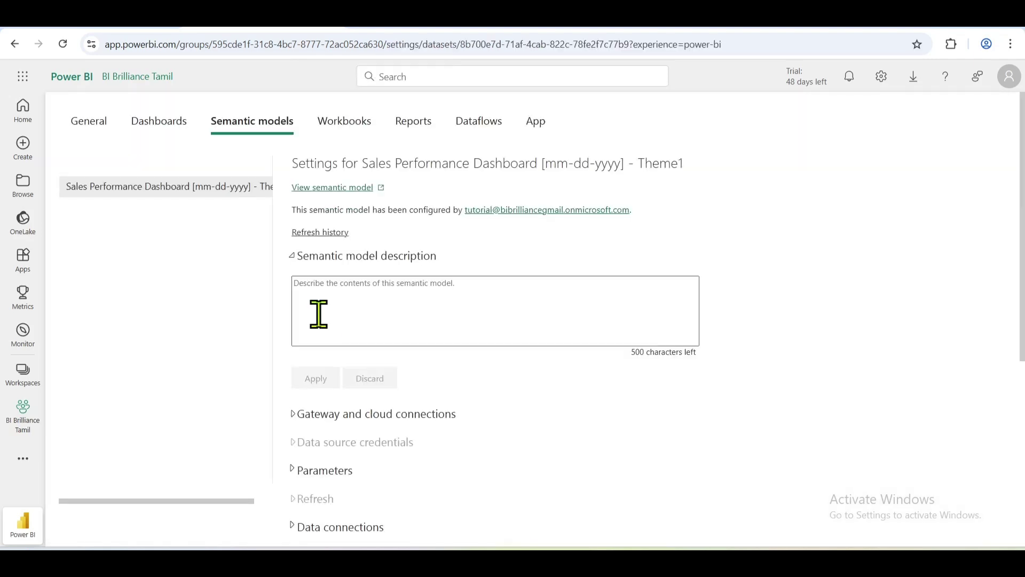
{"action": "scroll", "coordinate": [320, 278], "scroll_direction": "down", "scroll_amount": 2}
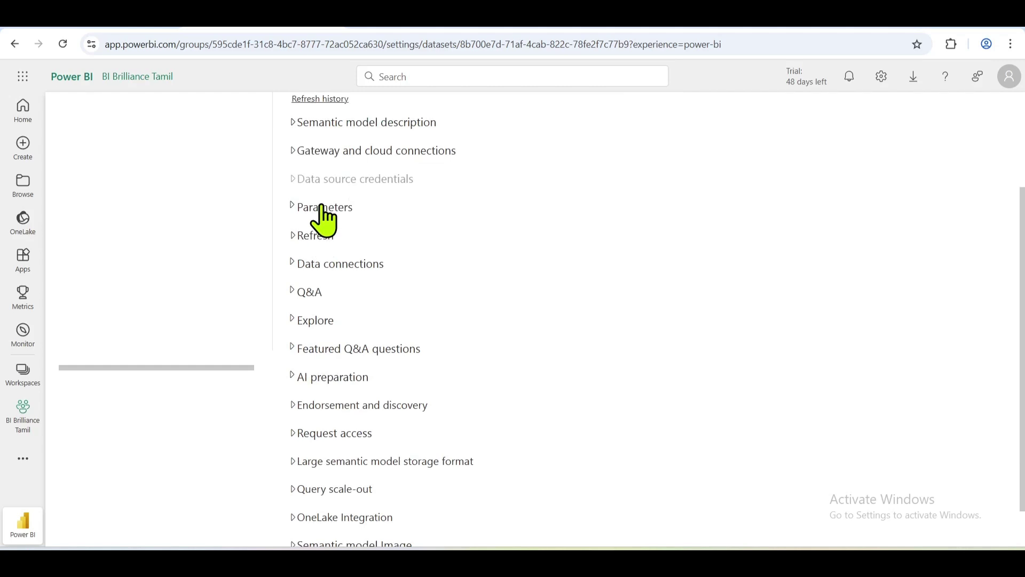
{"action": "left_click", "coordinate": [324, 124]}
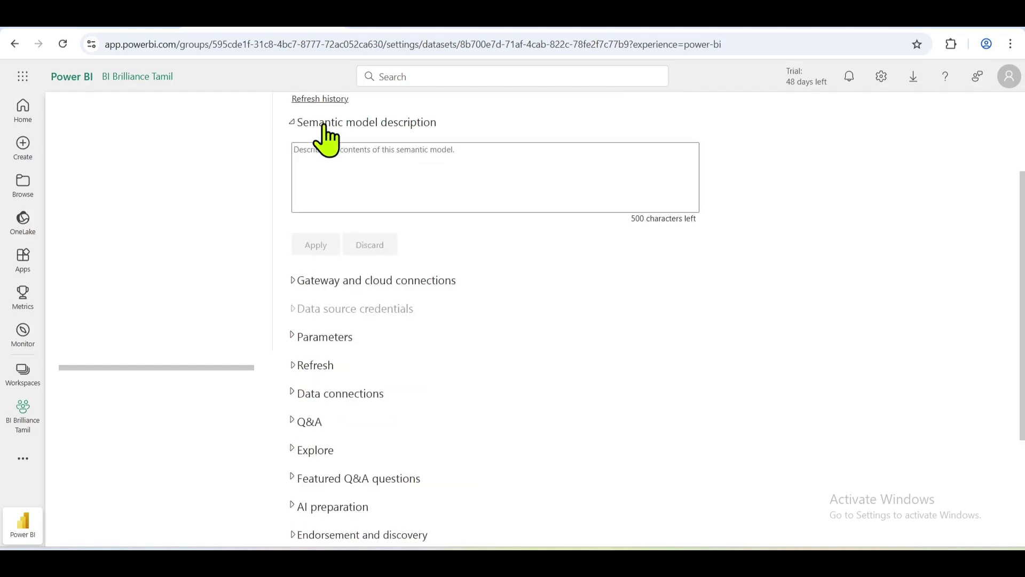
{"action": "left_click", "coordinate": [324, 124]}
Step: Inspect the semantic model's Gateway and cloud connections, Parameters and Refresh sections, collapsing each one
{"action": "left_click", "coordinate": [331, 150]}
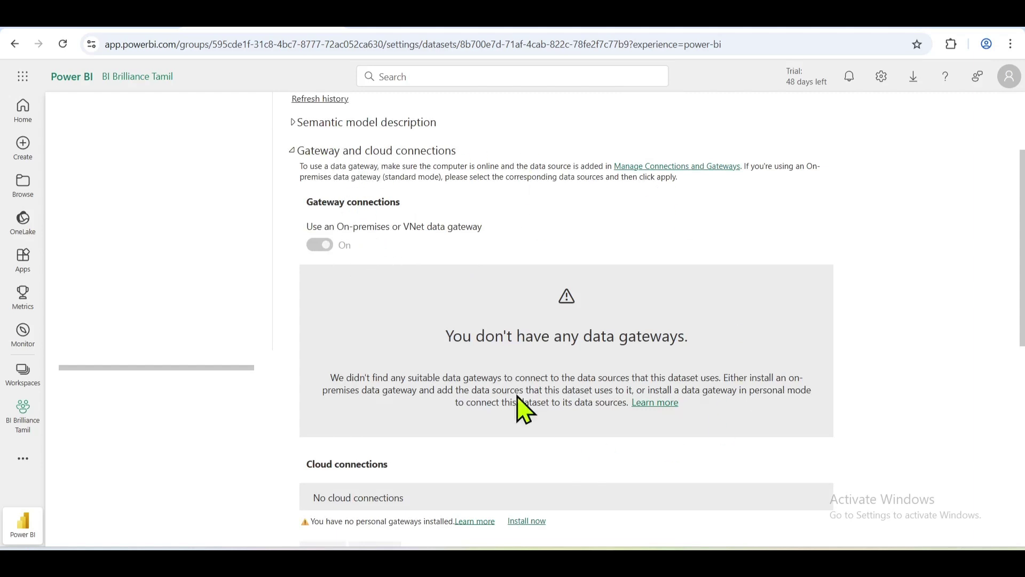
{"action": "left_click", "coordinate": [353, 151]}
{"action": "left_click", "coordinate": [326, 208]}
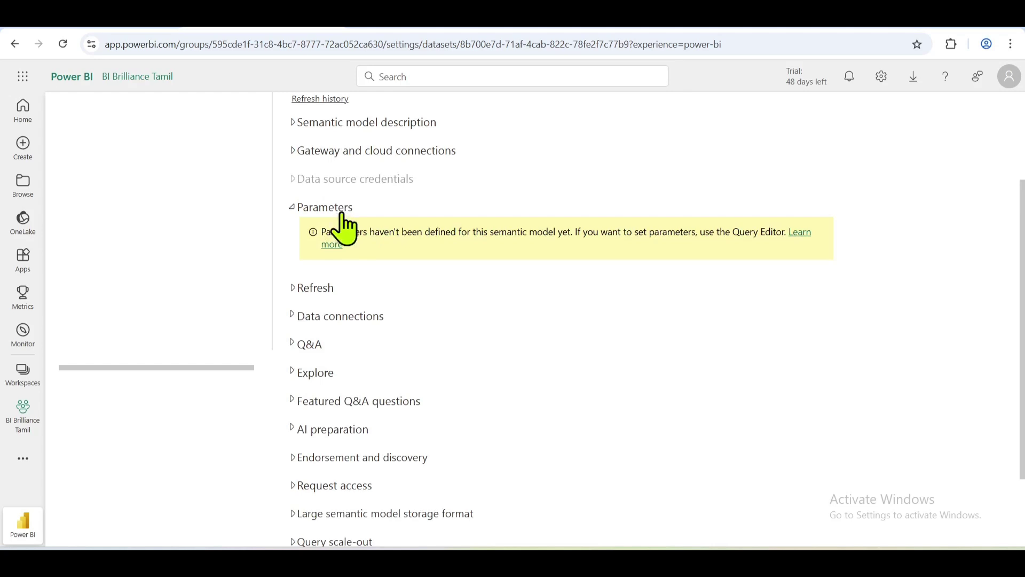
{"action": "left_click", "coordinate": [341, 214]}
{"action": "left_click", "coordinate": [319, 236]}
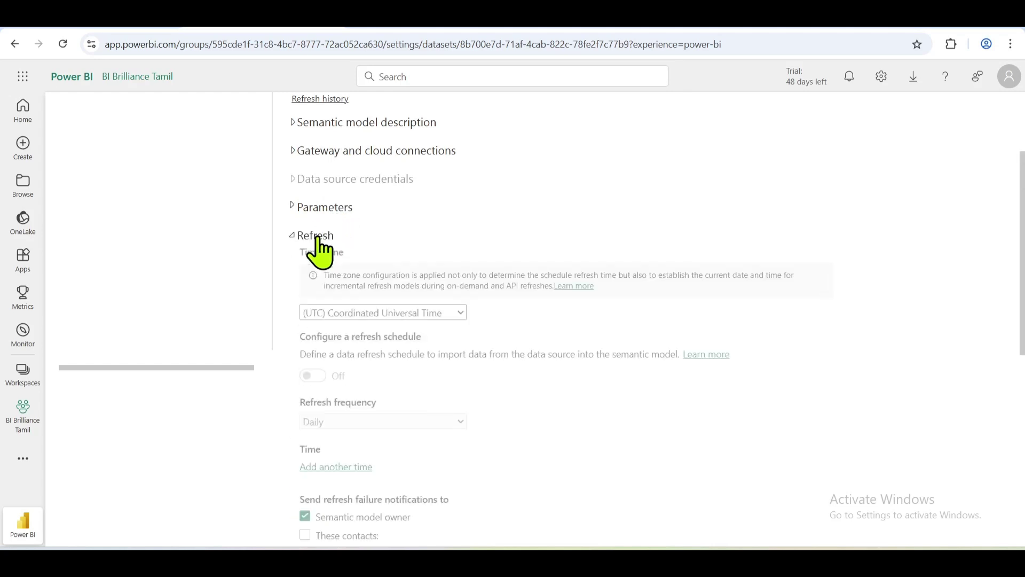
{"action": "left_click", "coordinate": [318, 237]}
{"action": "left_click", "coordinate": [332, 208]}
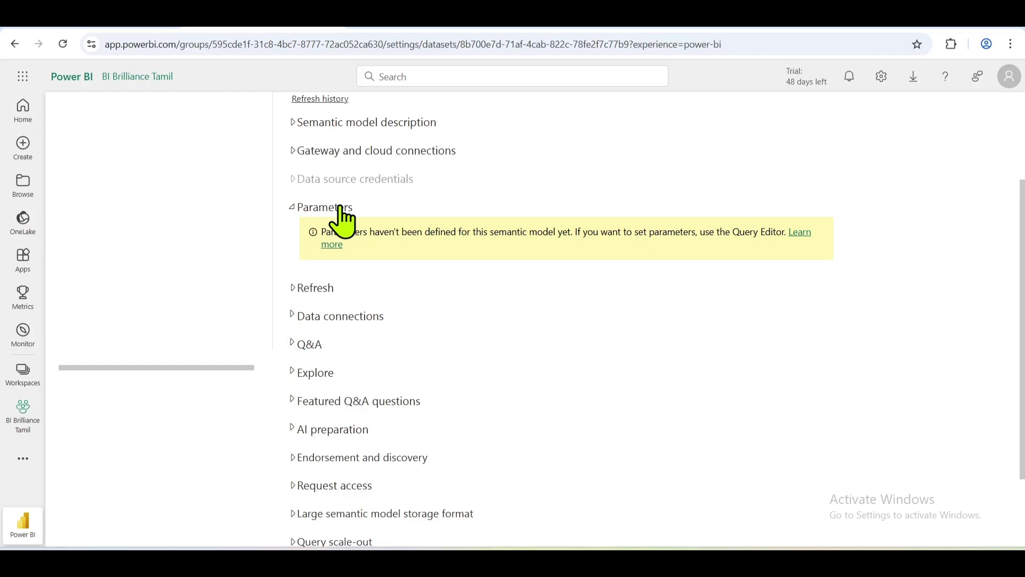
{"action": "left_click", "coordinate": [340, 208]}
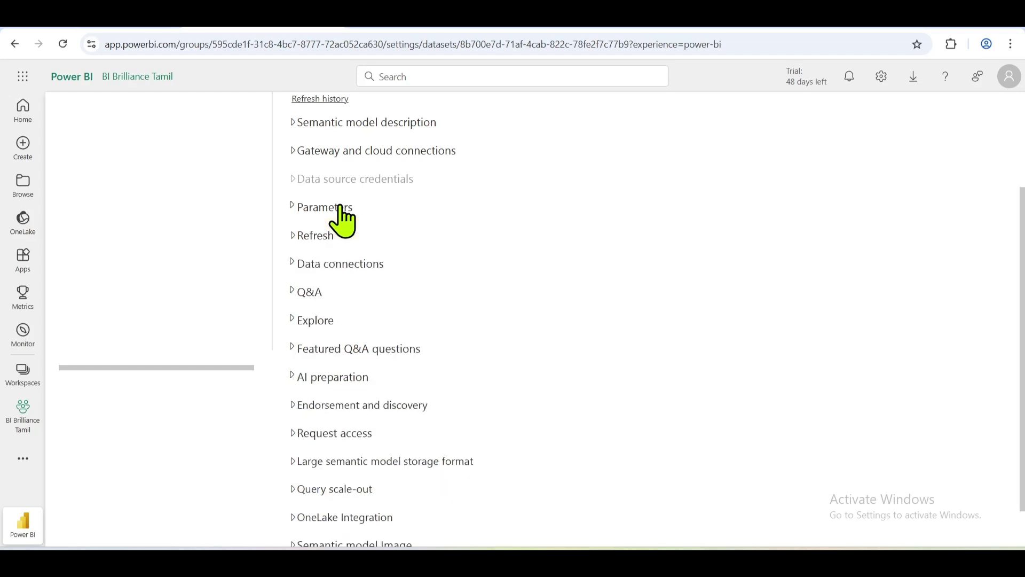
Step: Expand the Refresh section and review its time zone, refresh schedule, frequency and failure notification options
{"action": "left_click", "coordinate": [321, 236]}
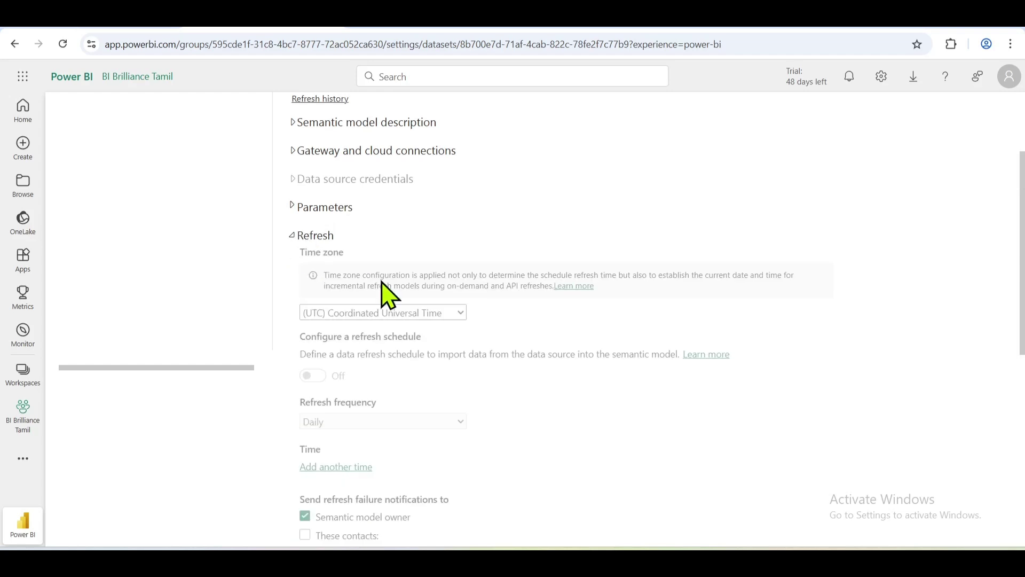
{"action": "scroll", "coordinate": [389, 295], "scroll_direction": "down", "scroll_amount": 1}
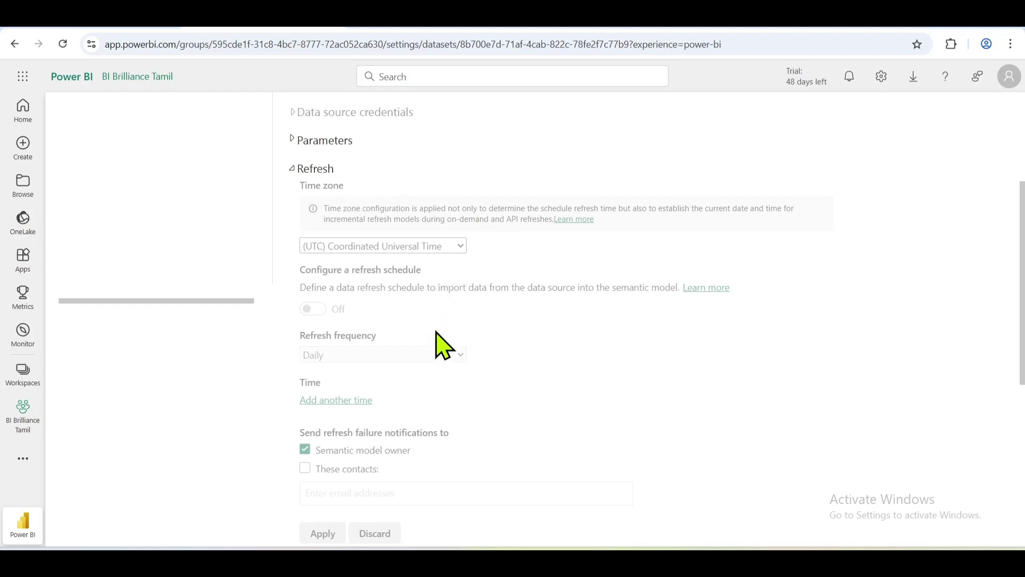
{"action": "scroll", "coordinate": [435, 355], "scroll_direction": "down", "scroll_amount": 1}
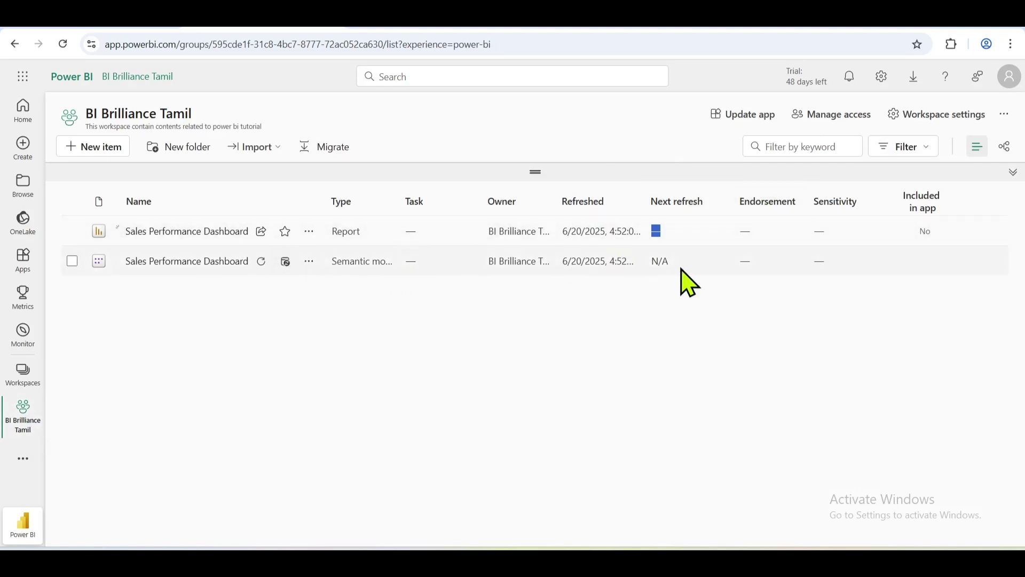
Step: Display the additional options for the Sales Performance Dashboard report in the workspace
{"action": "left_click", "coordinate": [309, 231]}
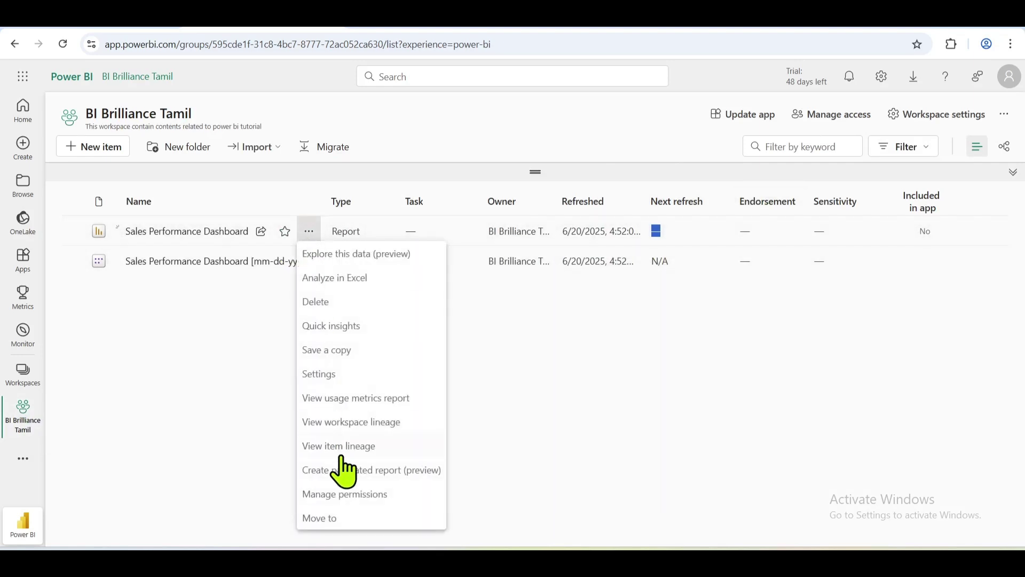